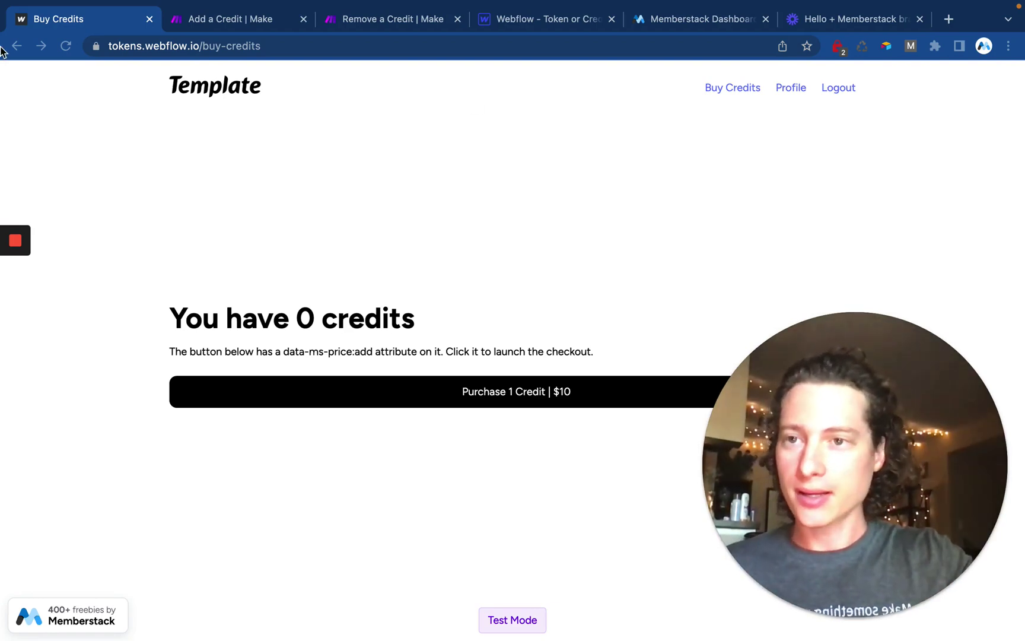
Show the Make Add a Credit scenario, Webflow Designer and Memberstack members, then return to Buy Credits
click(205, 22)
click(511, 22)
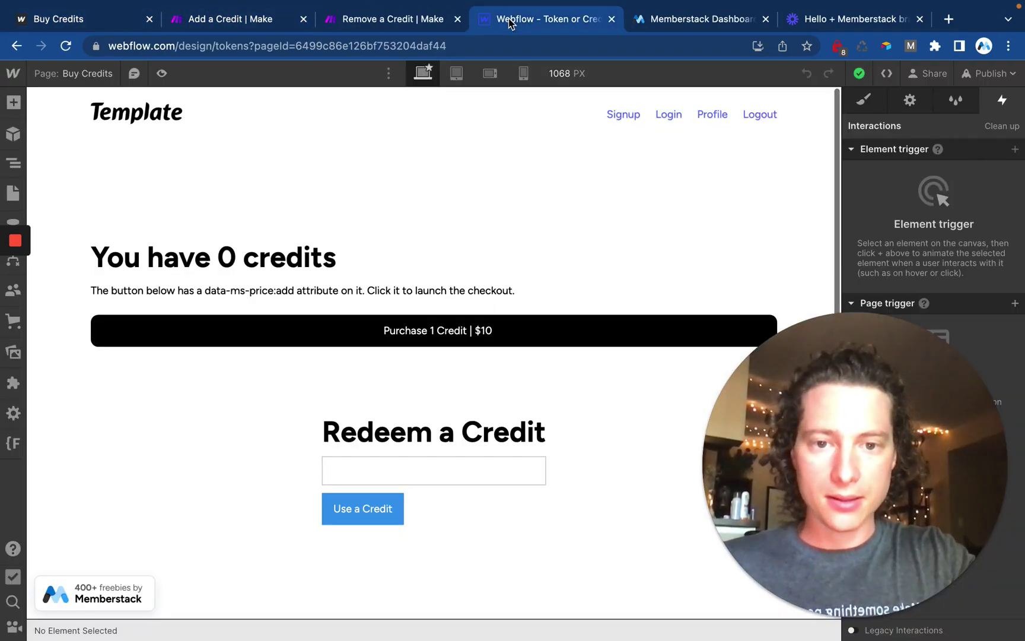
click(677, 20)
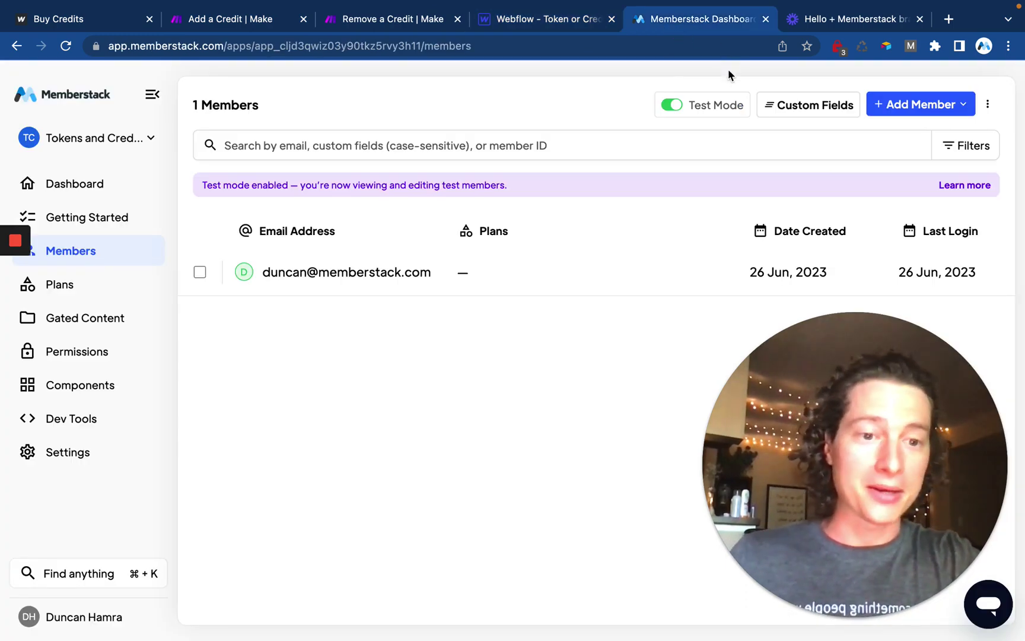
click(105, 24)
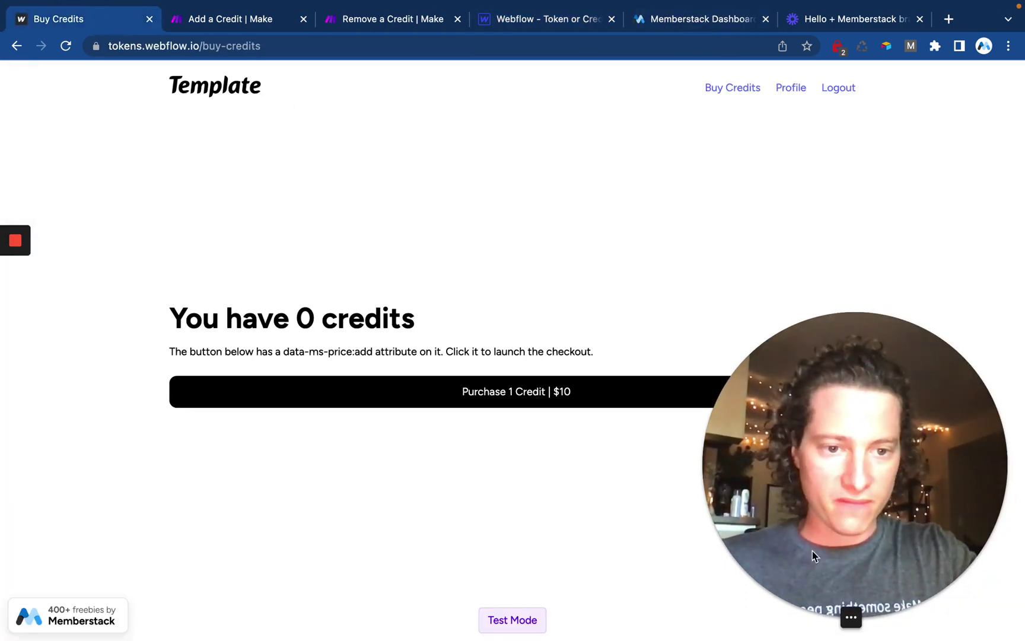
Buy two single $10 credits through Stripe Checkout so the page reads 'You have 2 credits'
click(806, 616)
drag(795, 525, 862, 208)
click(551, 402)
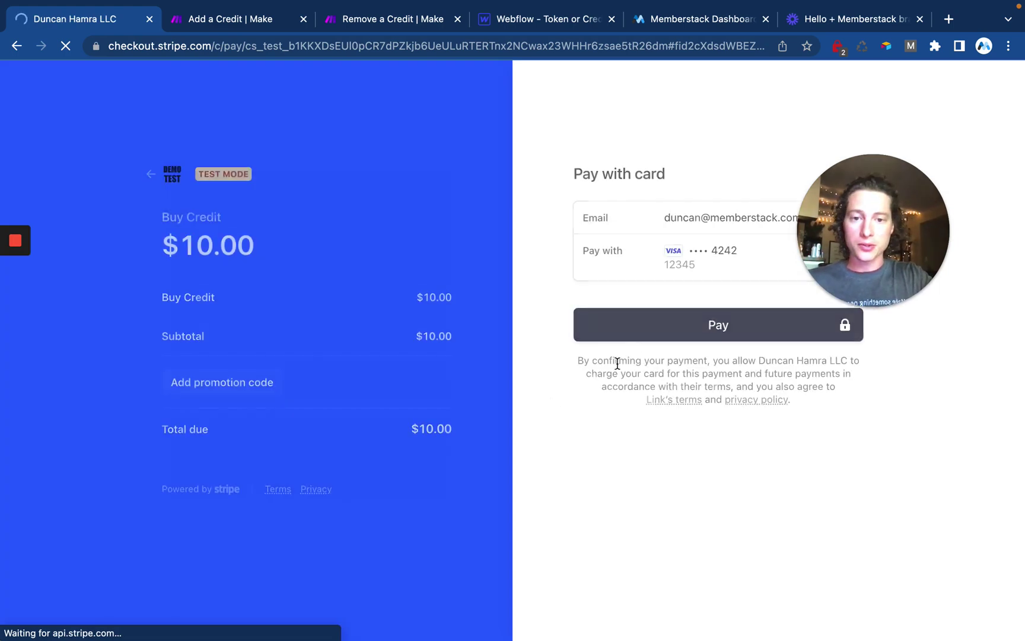
drag(873, 237, 831, 525)
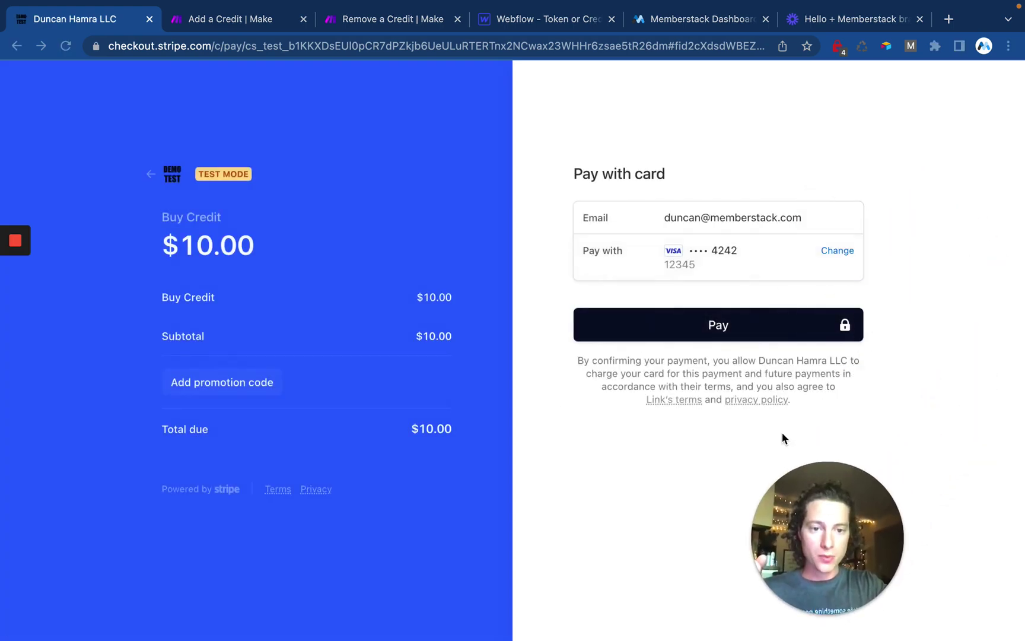
click(739, 328)
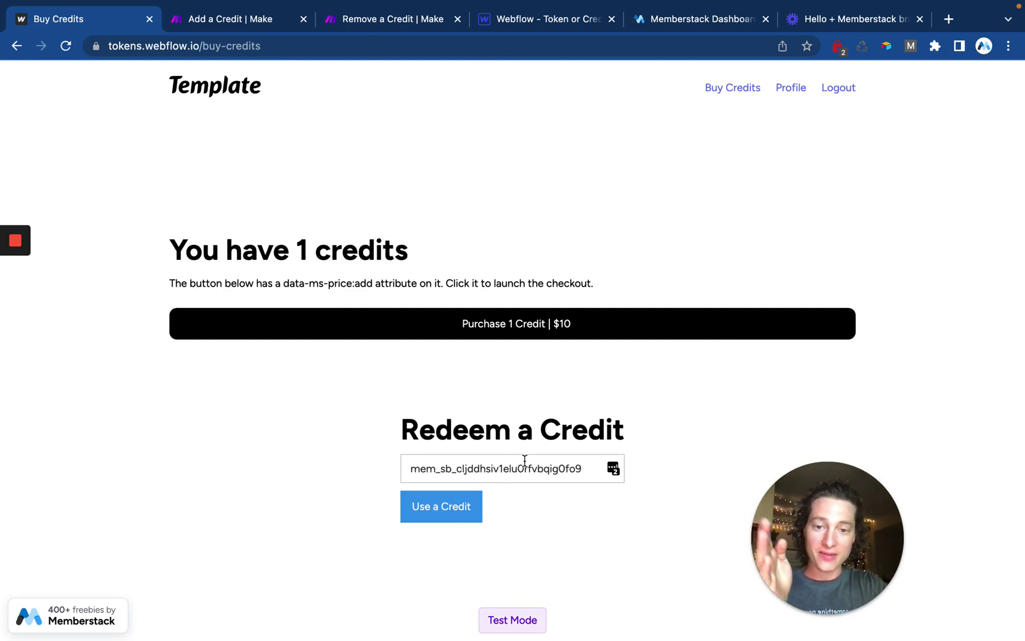
click(538, 324)
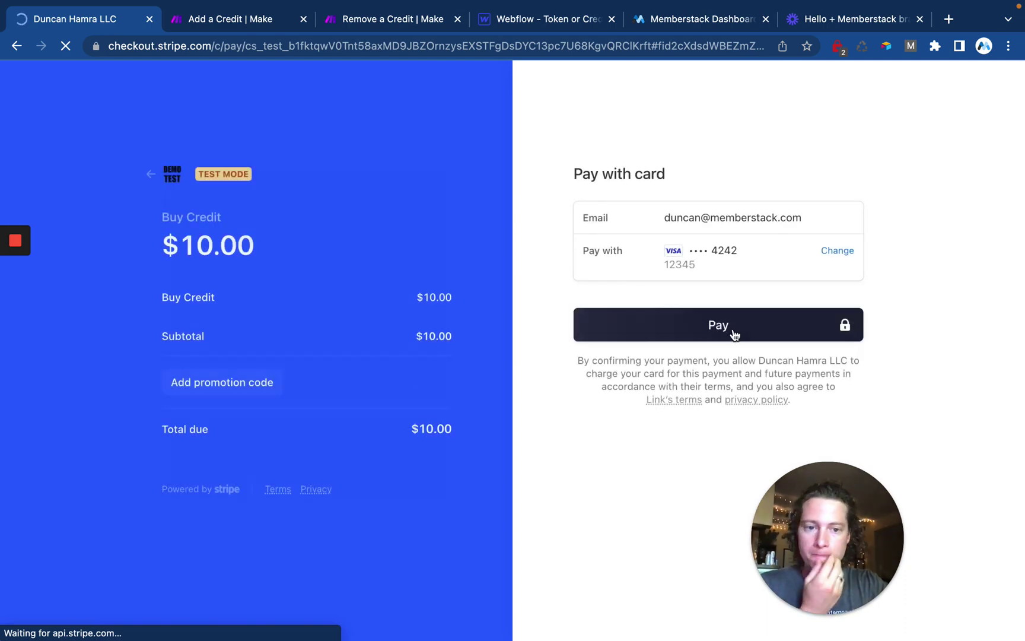
click(734, 334)
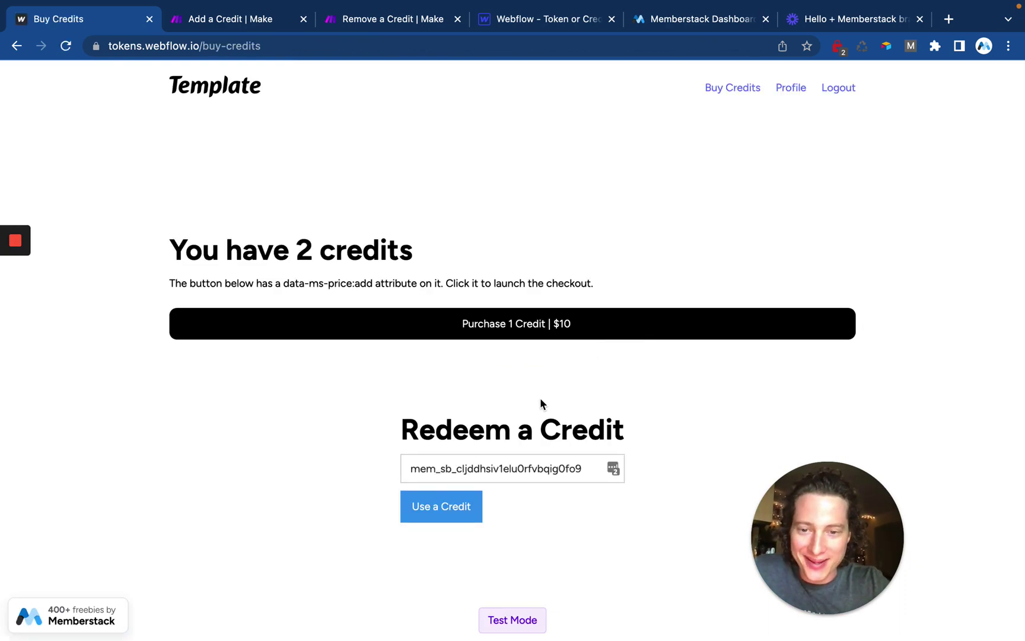
Use a Credit twice to reach 0 credits, then pay $10 for one more credit
click(446, 507)
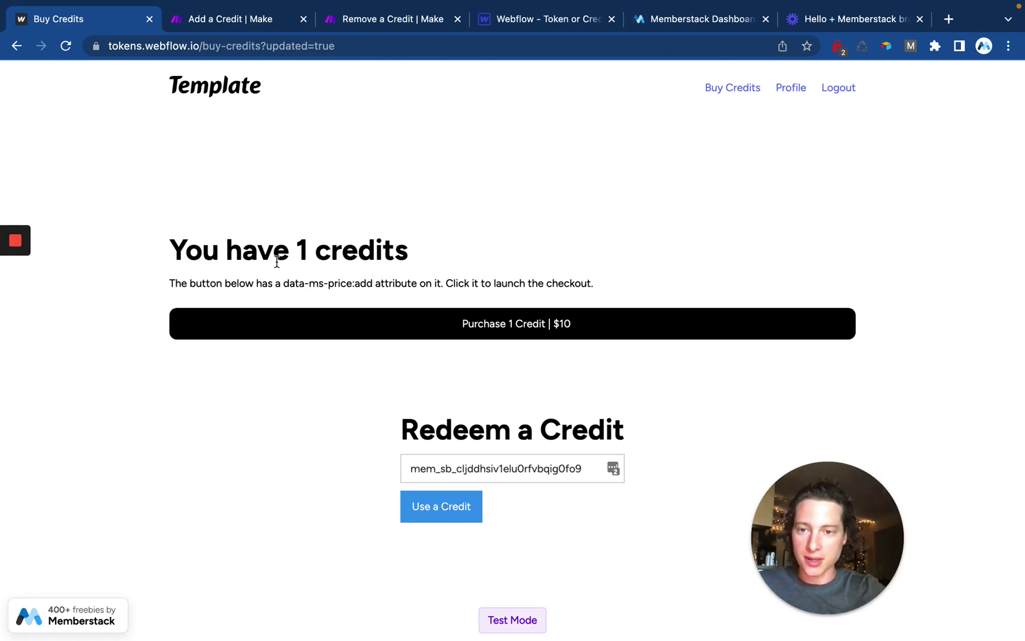
click(442, 508)
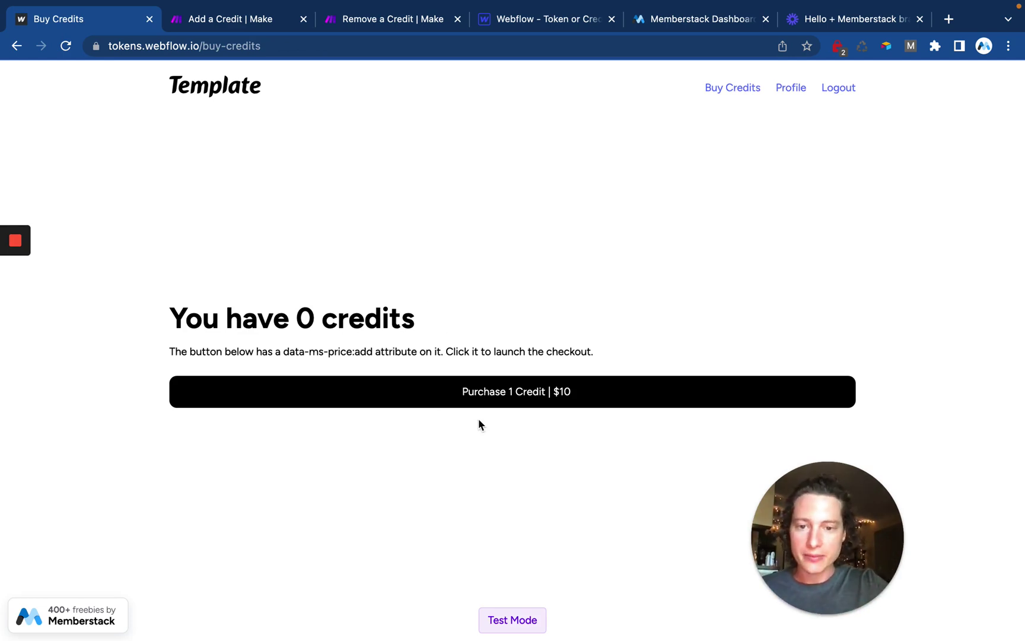
click(479, 394)
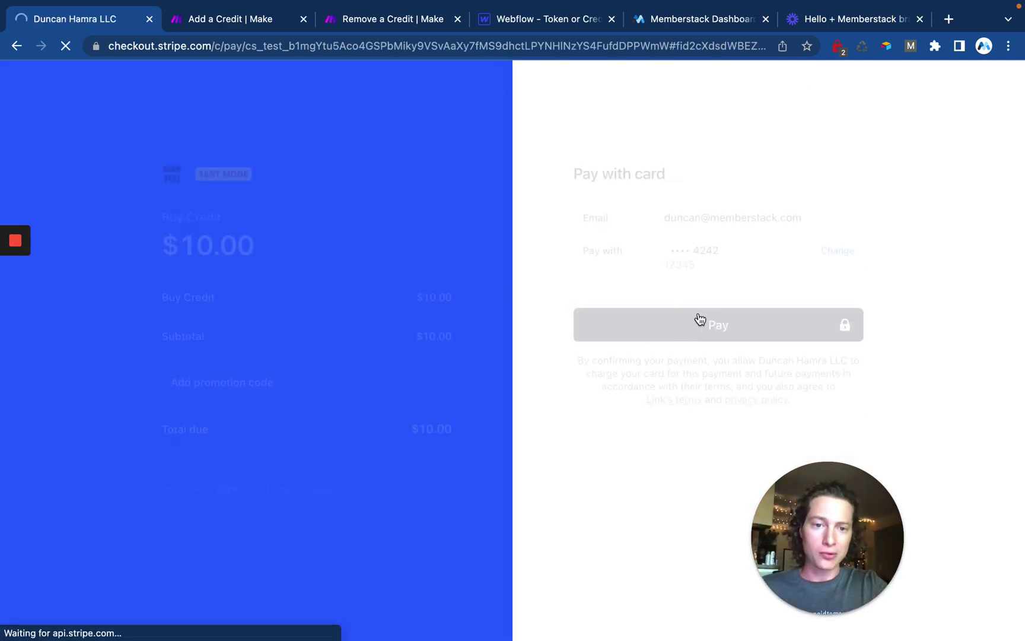
click(720, 324)
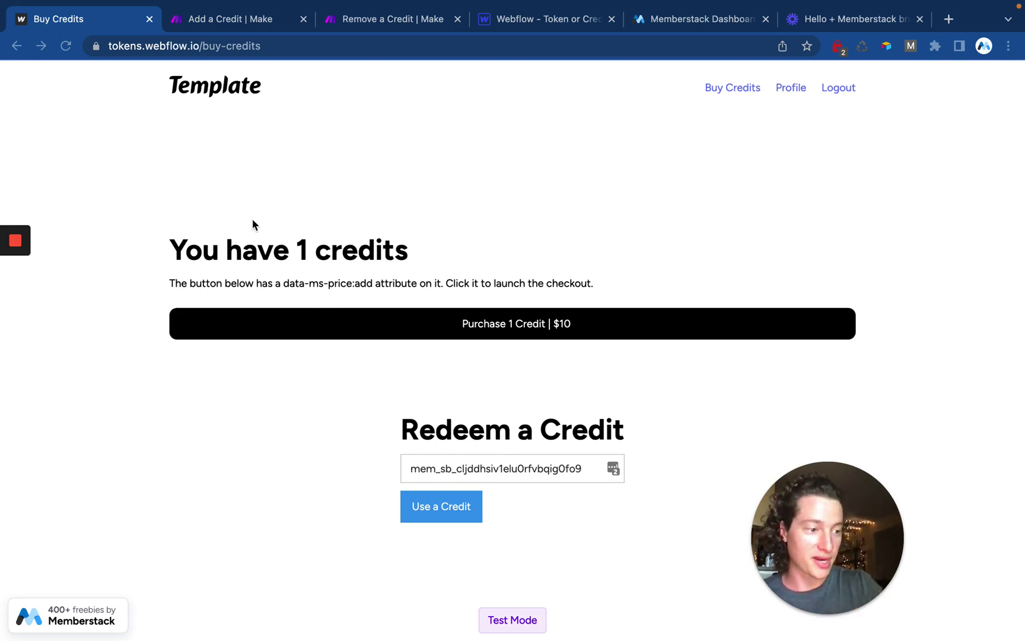
Open the Memberstack Plans page showing Has Credits with its purchase redirect to 'success'
mouse_move(113, 3)
click(640, 58)
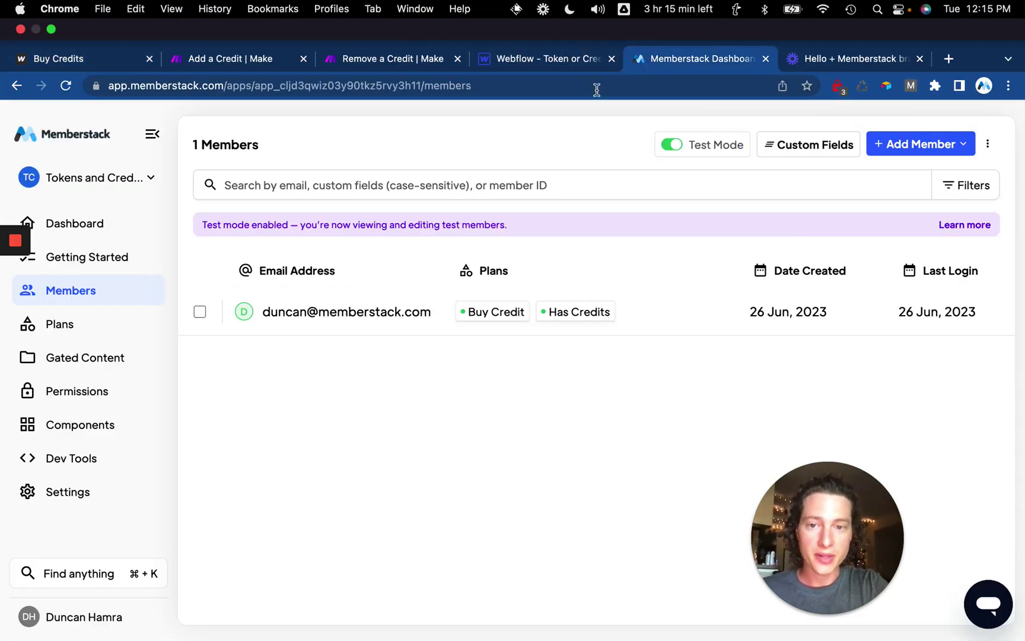
click(78, 279)
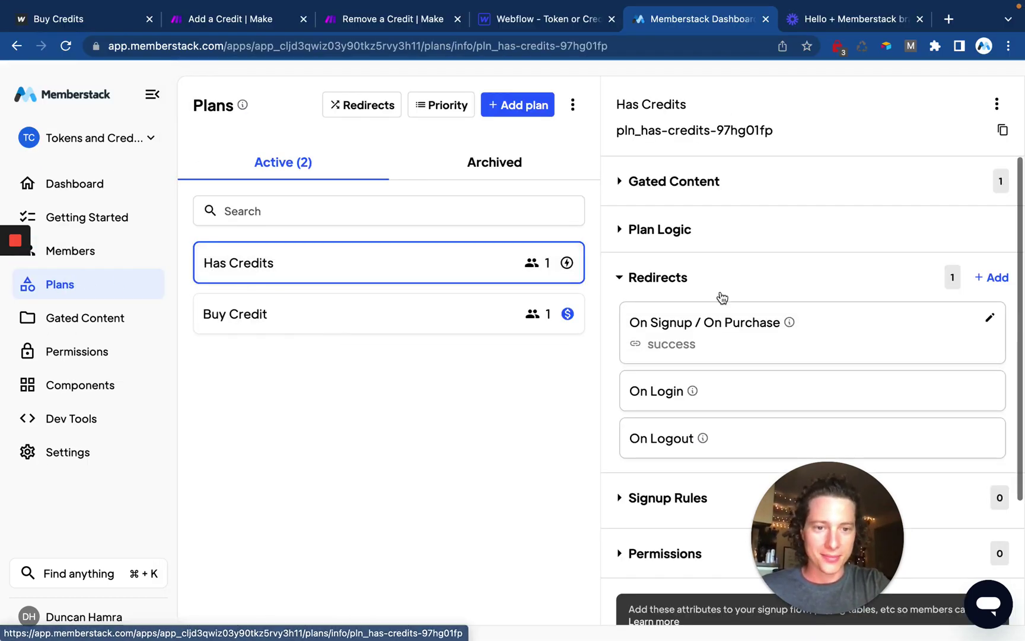
scroll(721, 297, down, 1)
scroll(722, 297, up, 1)
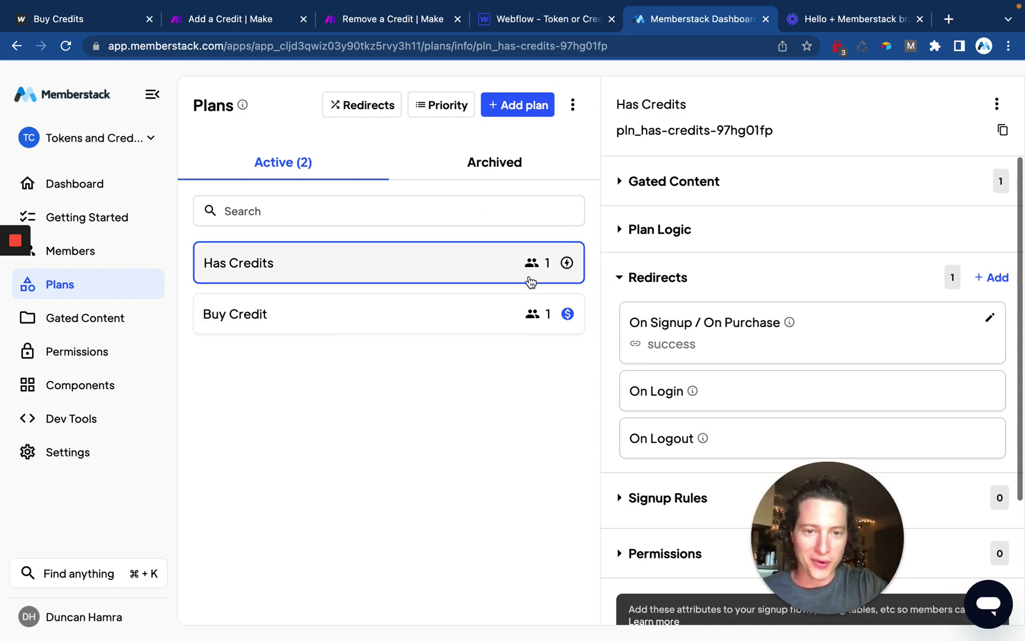
click(673, 192)
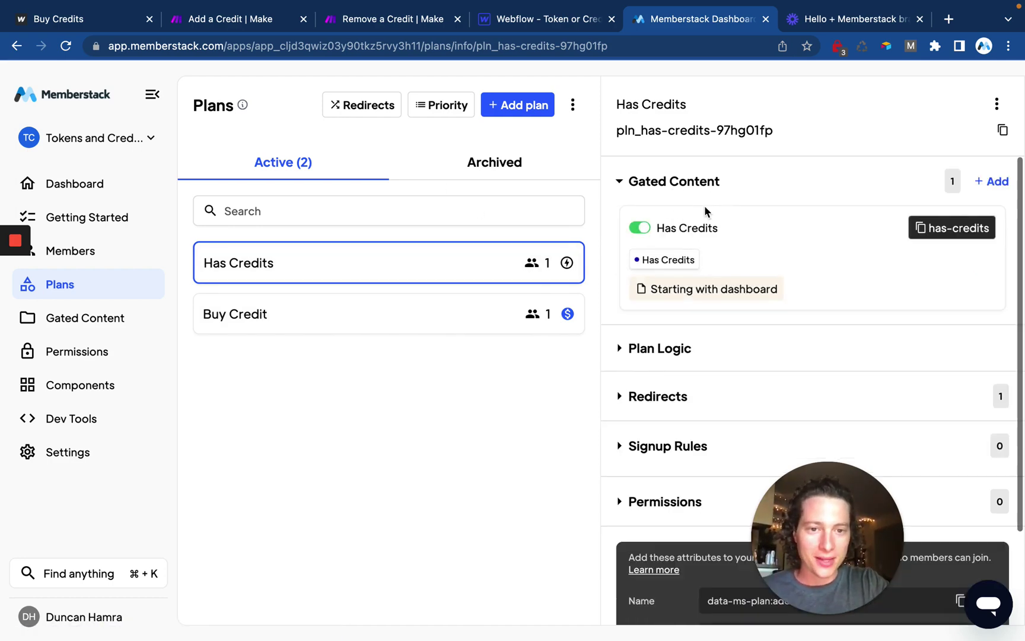
click(758, 260)
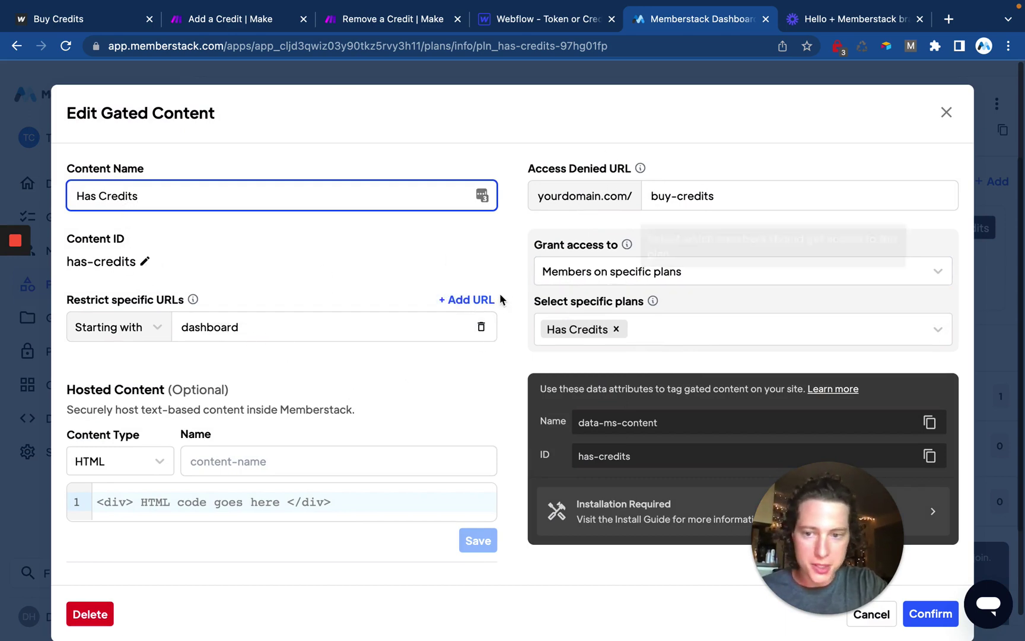
click(946, 112)
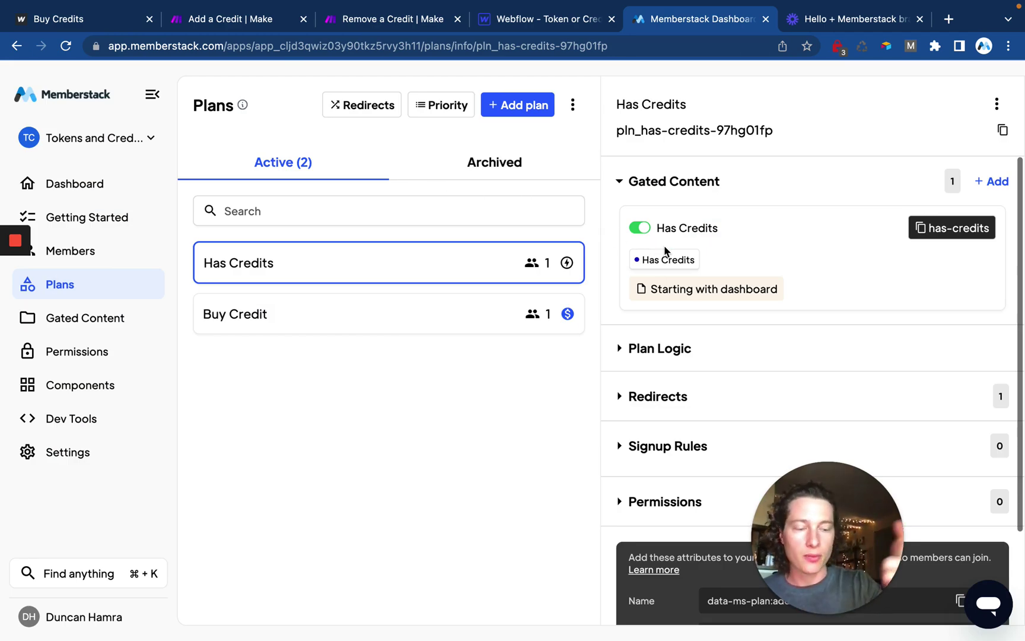
scroll(705, 344, down, 1)
click(689, 380)
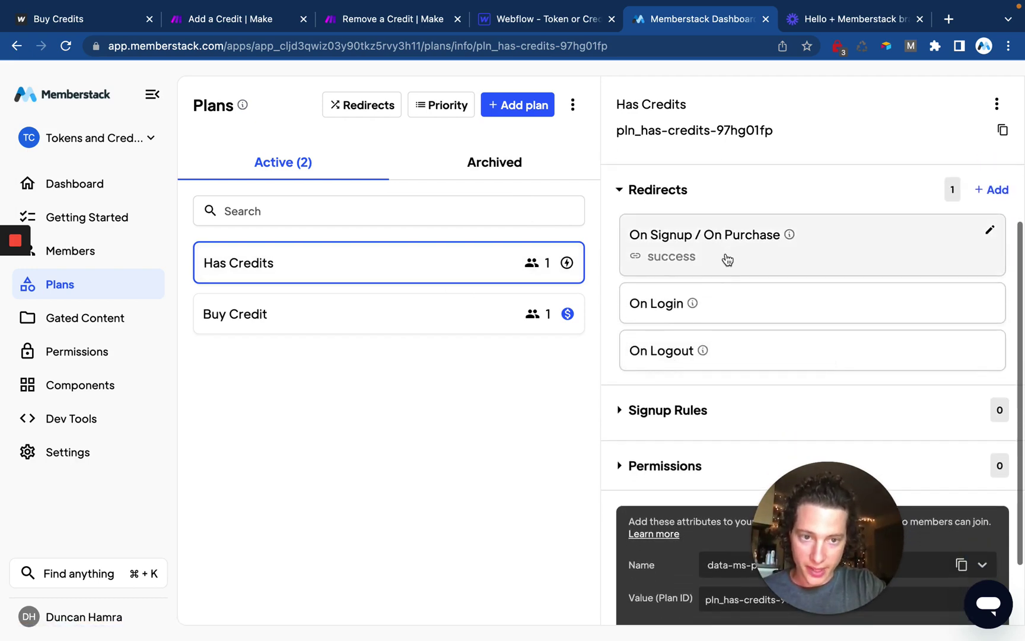
click(727, 260)
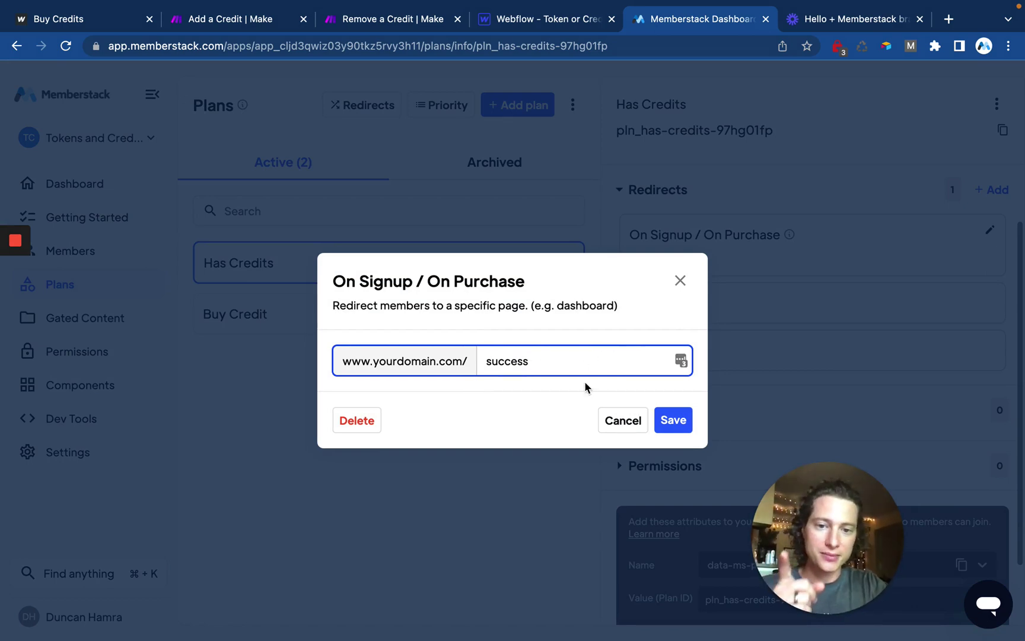
click(619, 421)
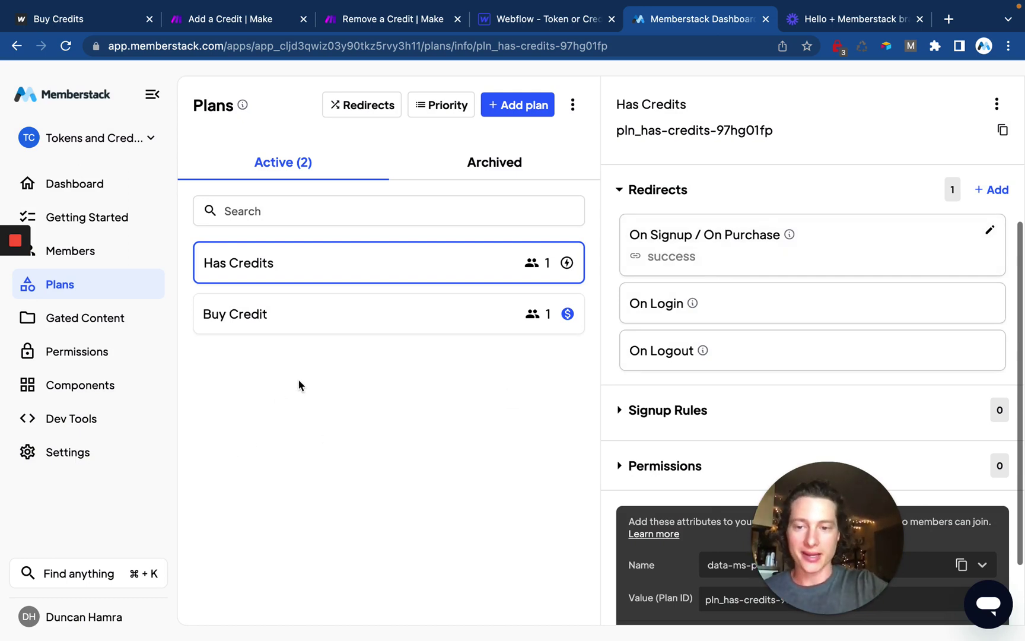
Check the Buy Credit plan's $10 one-time price, then view the whole Add a Credit scenario in Make
click(355, 327)
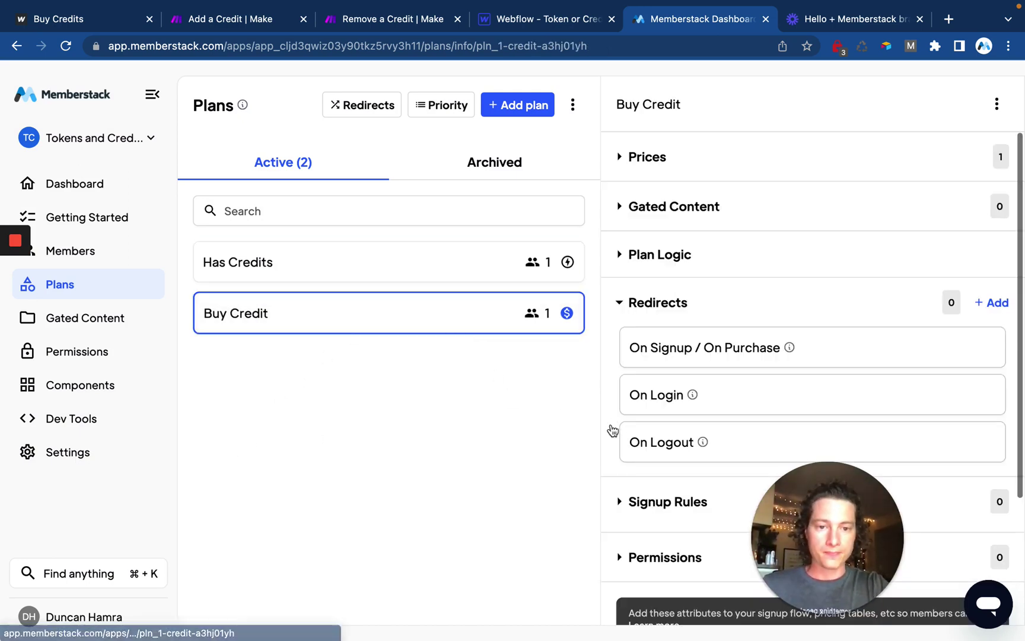
click(663, 164)
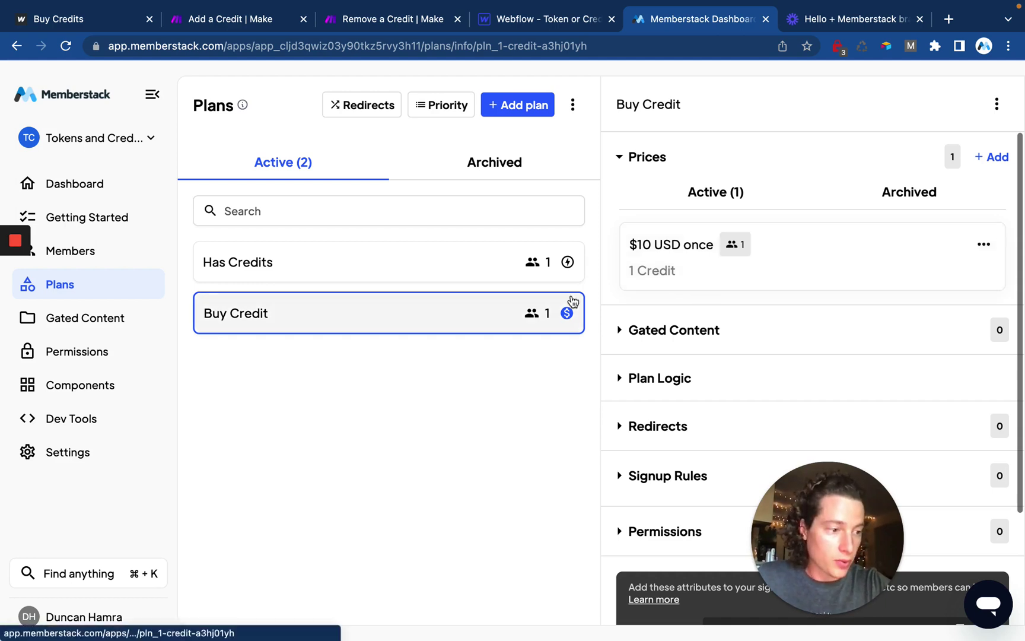
click(238, 21)
drag(385, 207, 431, 160)
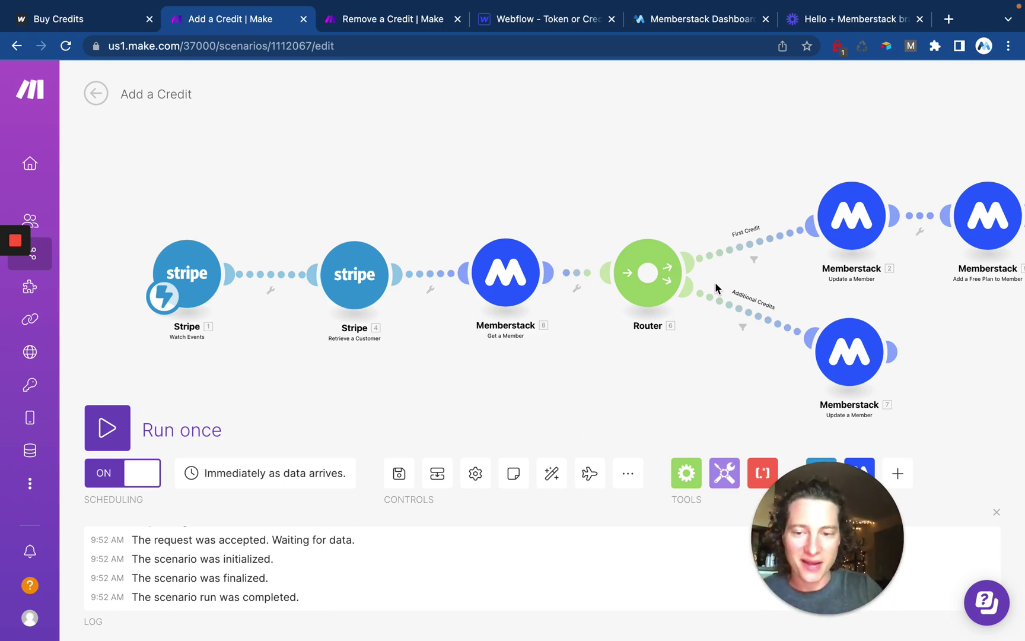
In the Stripe Watch Events trigger, start a new webhook but discard the new connection form
click(215, 272)
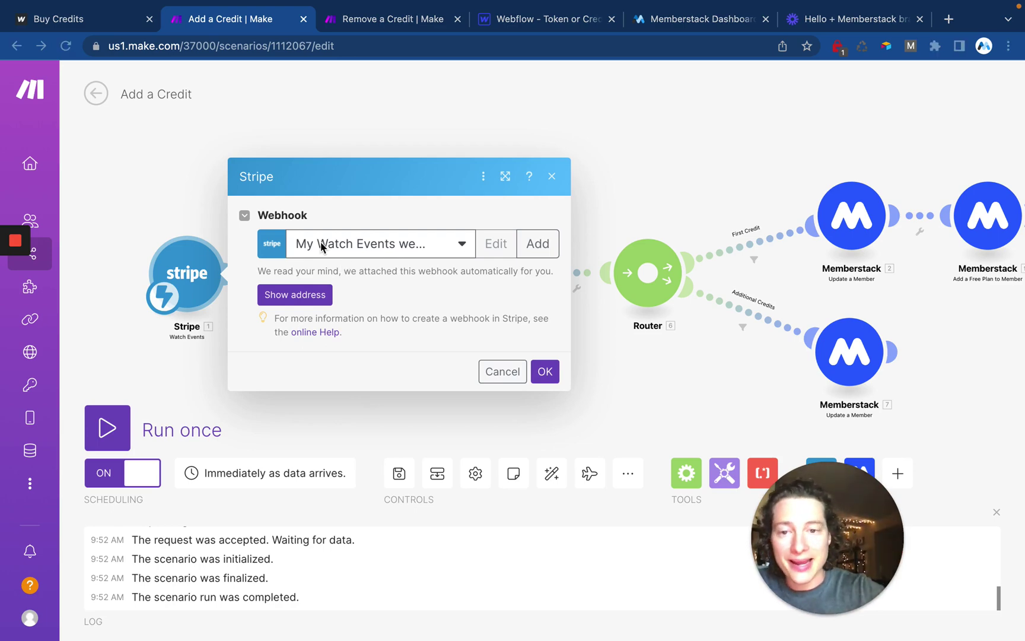
click(543, 245)
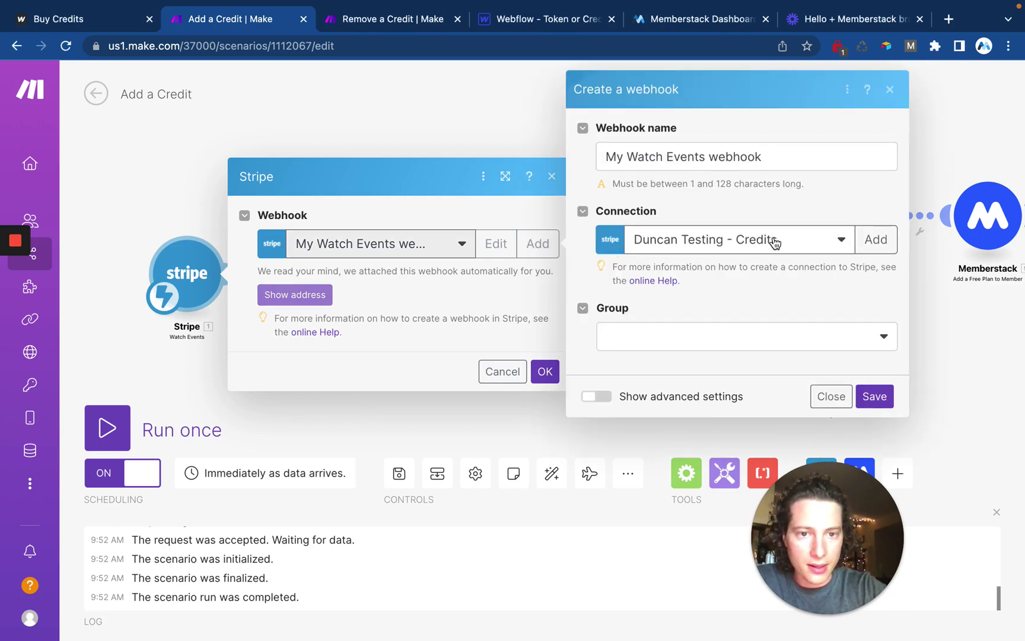
click(864, 244)
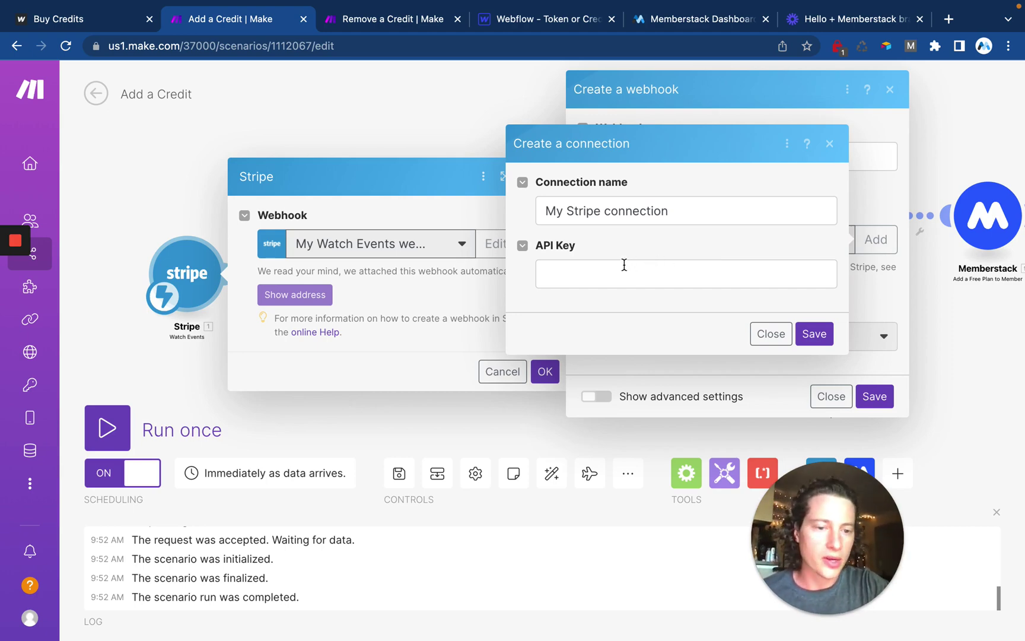
click(830, 144)
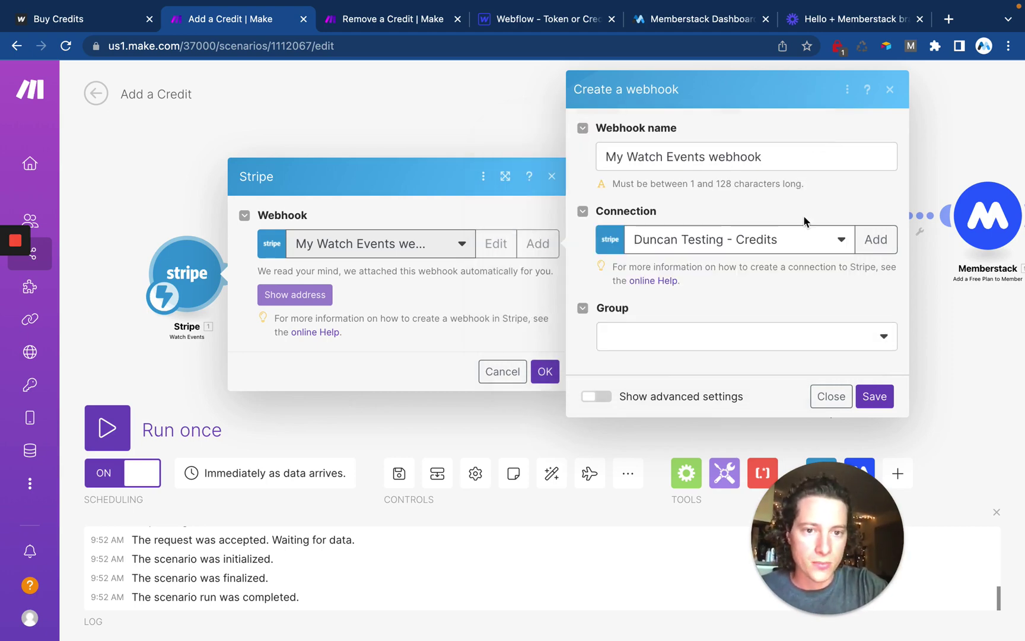
Close the webhook form and glance at the existing webhook list without changing it
click(890, 90)
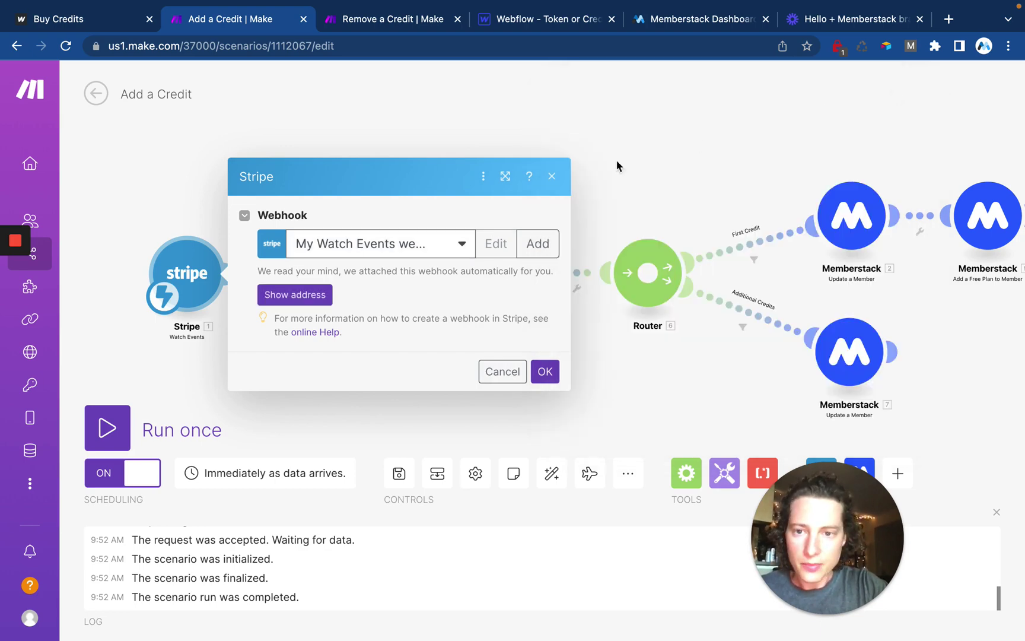
click(409, 242)
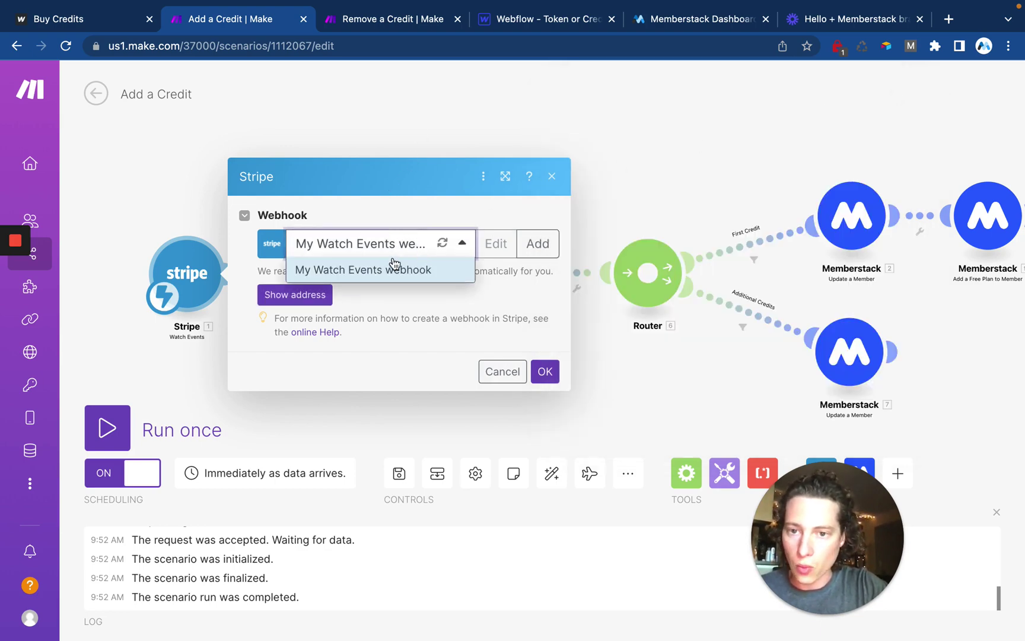
click(414, 249)
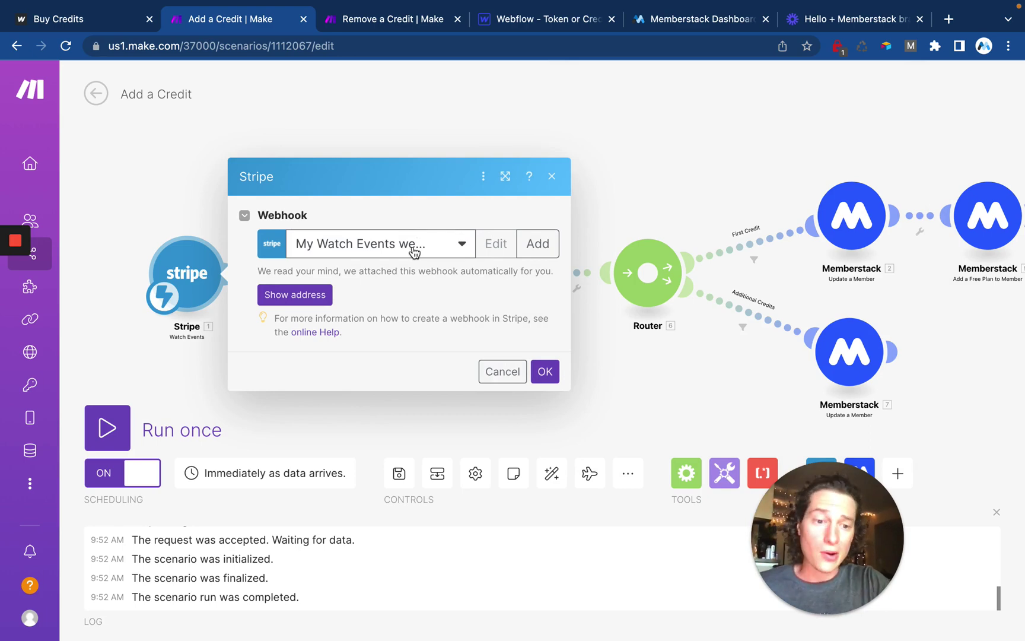
Create a new Stripe webhook with the Charge group and only 'Charge succeeded' ticked
click(521, 248)
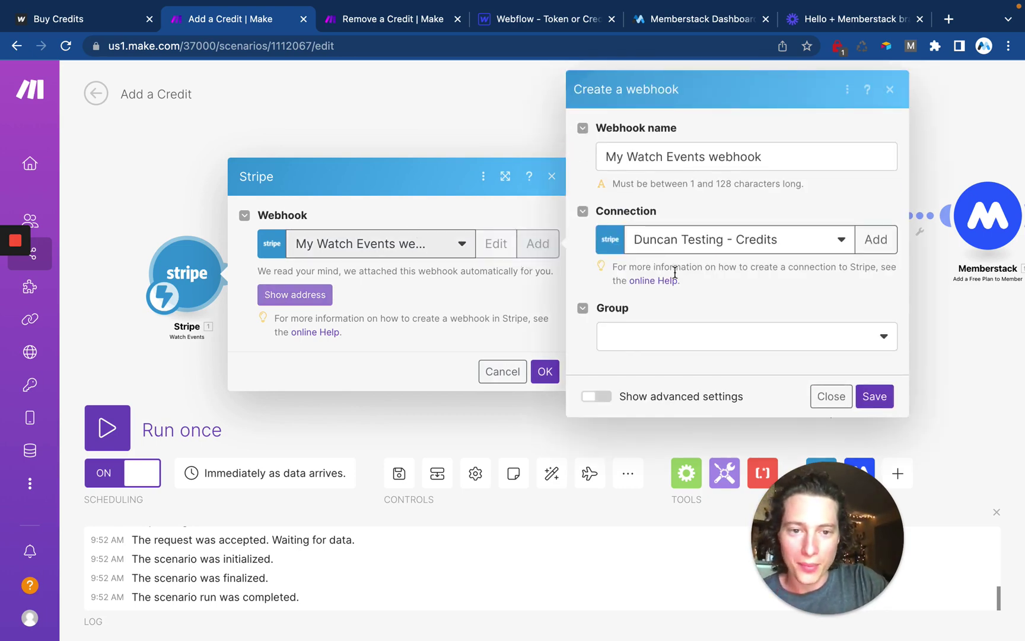
click(697, 332)
scroll(676, 415, down, 3)
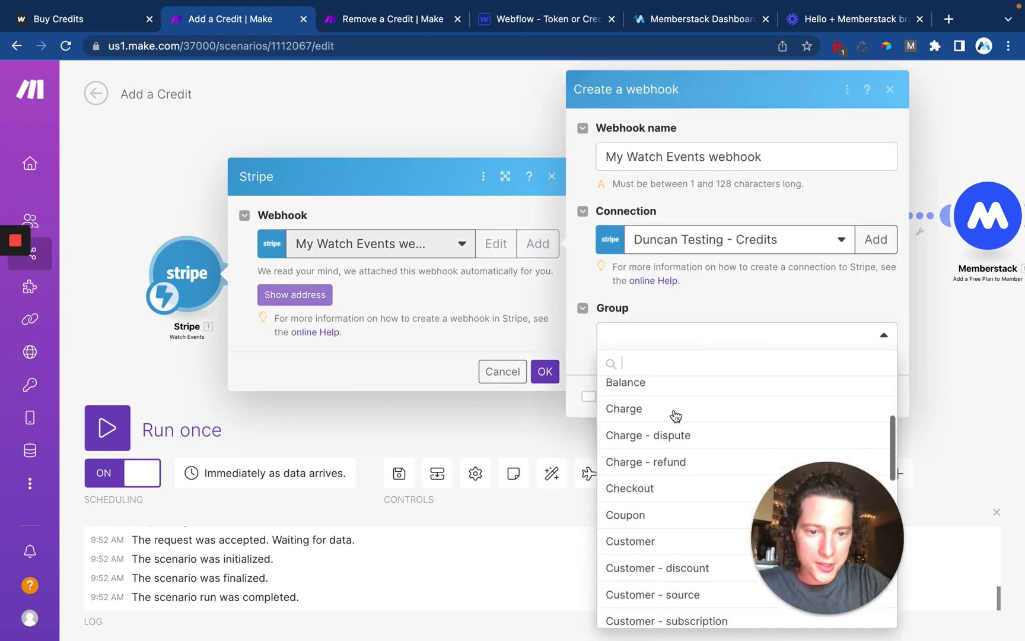
click(676, 409)
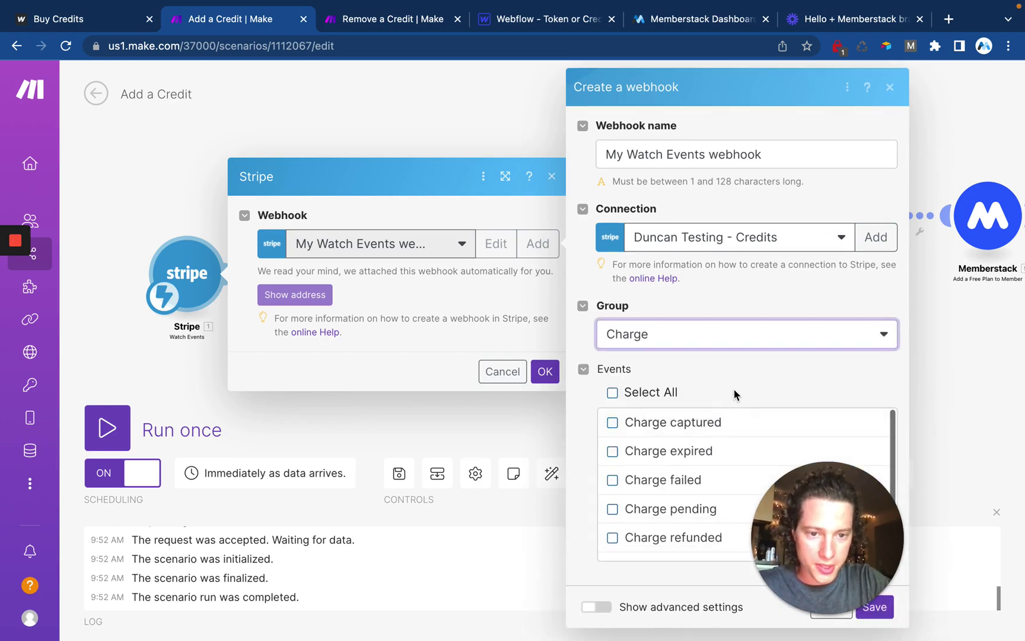
scroll(700, 492, down, 2)
click(698, 524)
drag(792, 527, 851, 315)
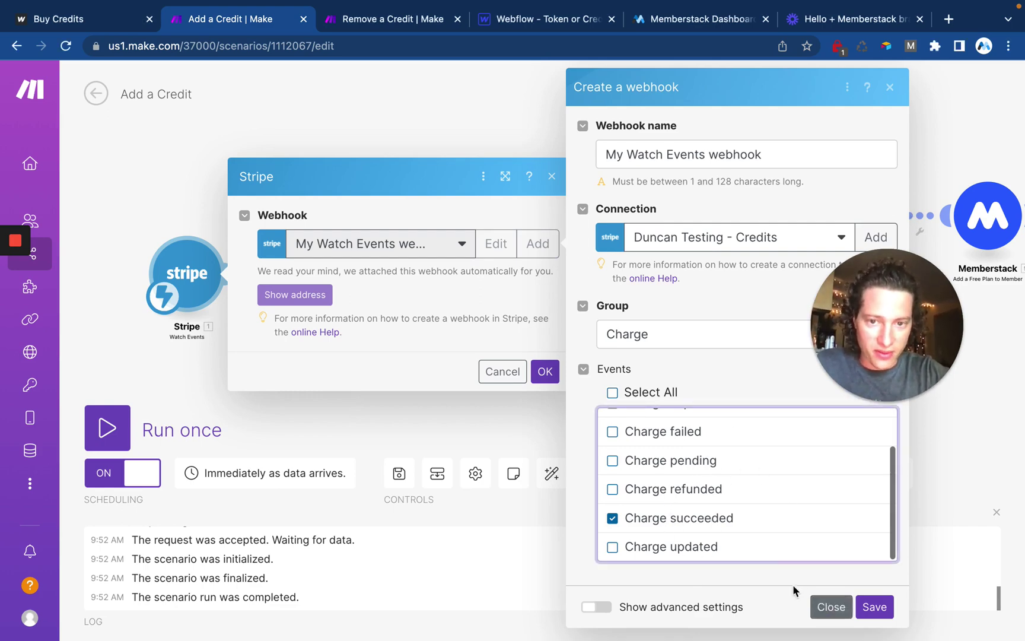
Discard the webhook setup and review Retrieve a Customer and Get a Member's msMemberId mapping
click(512, 372)
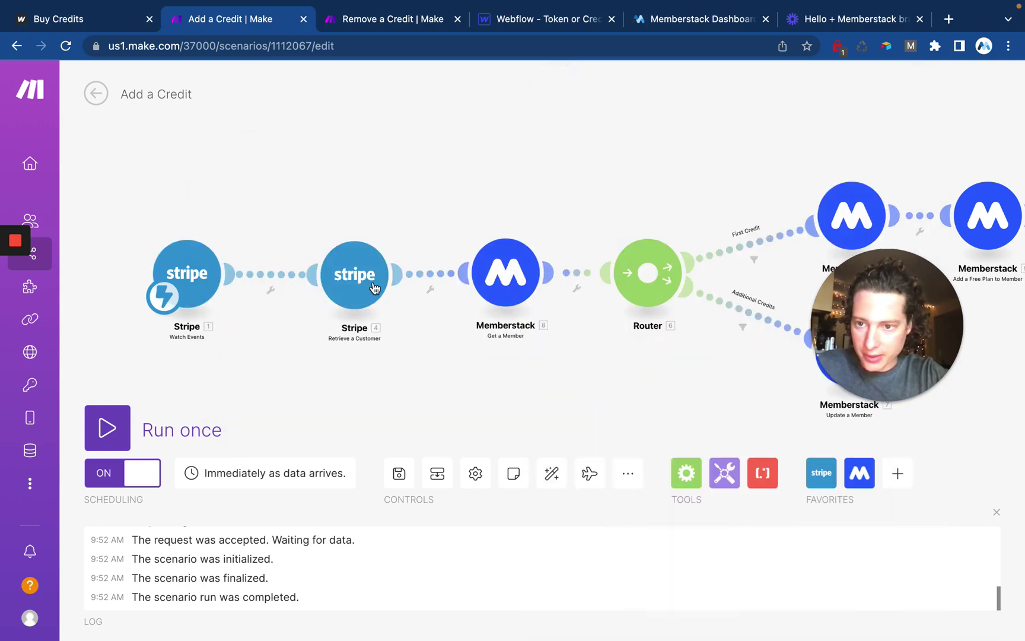
drag(451, 360, 304, 365)
click(294, 291)
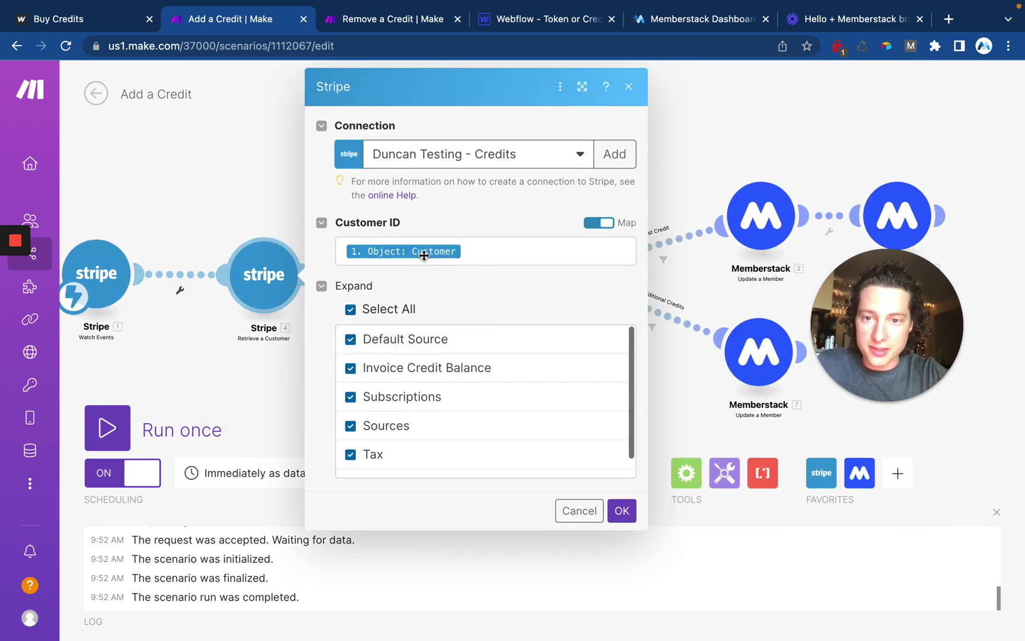
key(Escape)
click(415, 272)
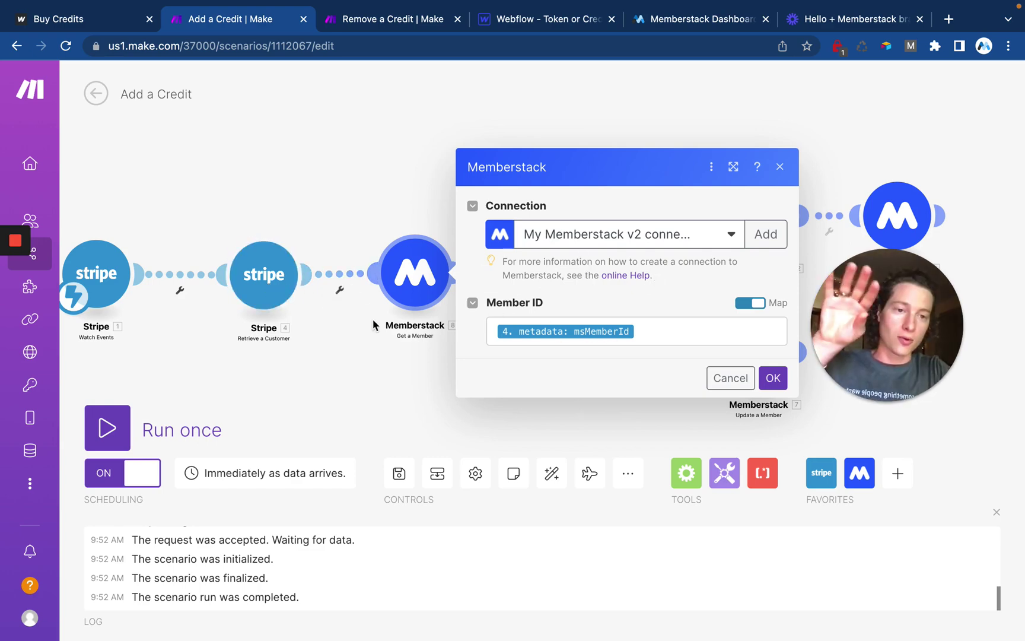
click(458, 234)
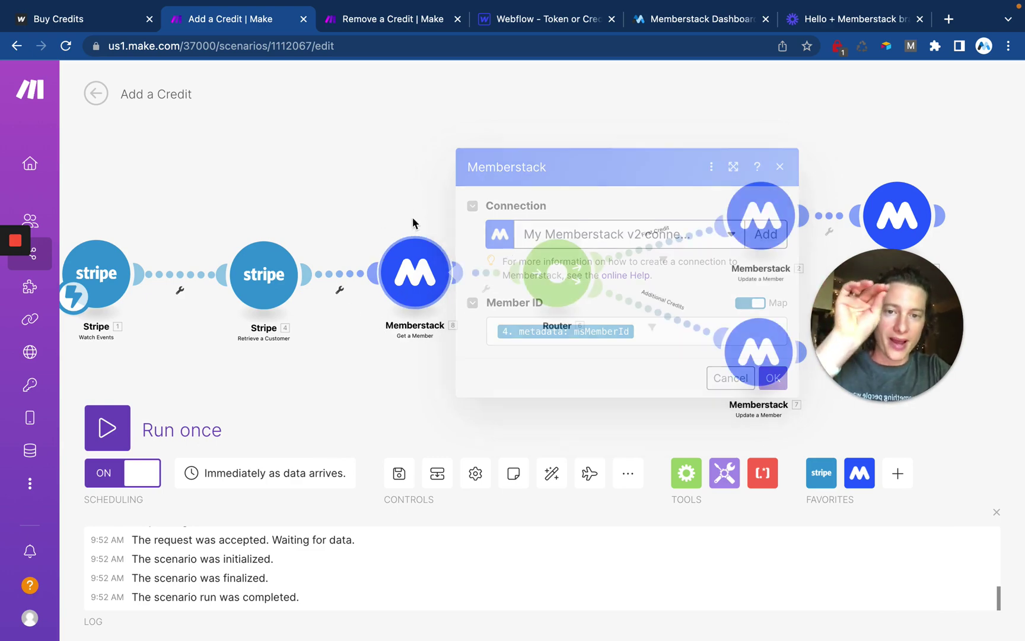
Inspect the First Credit route's filter without changing it
scroll(476, 215, right, 3)
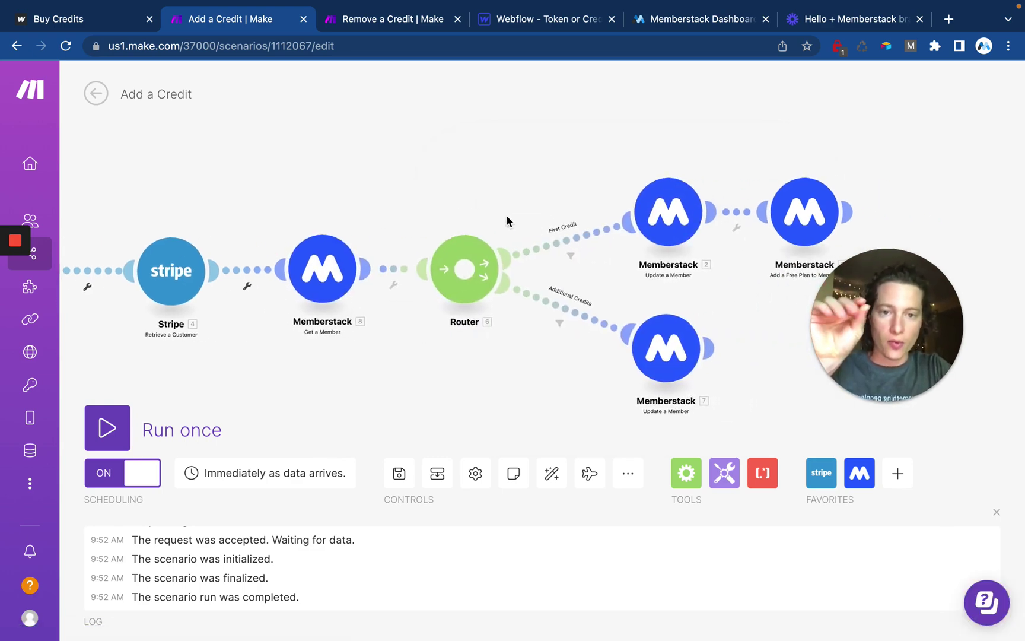
click(564, 240)
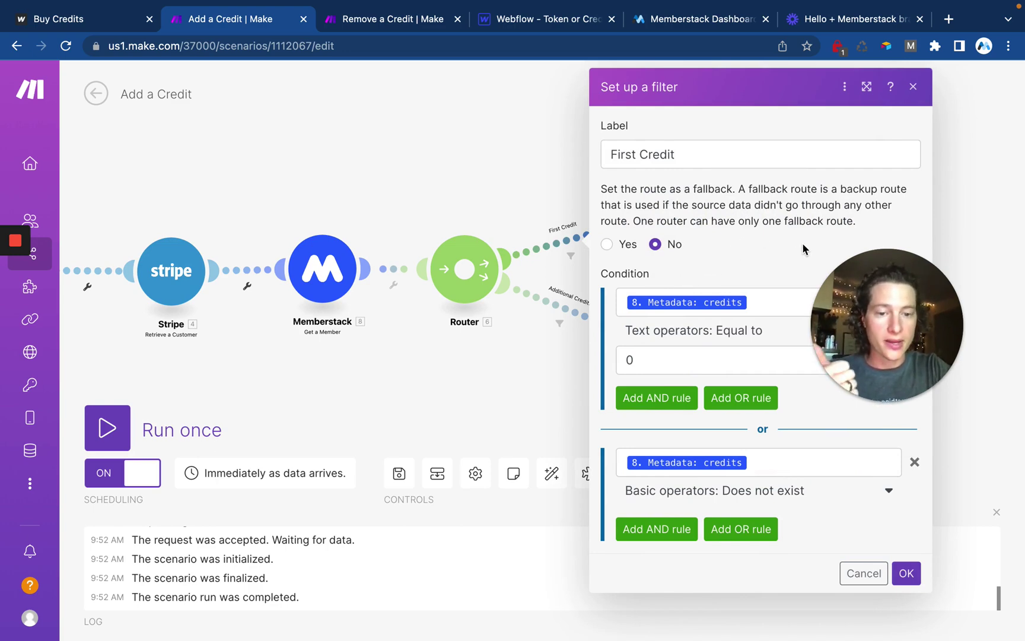
key(Escape)
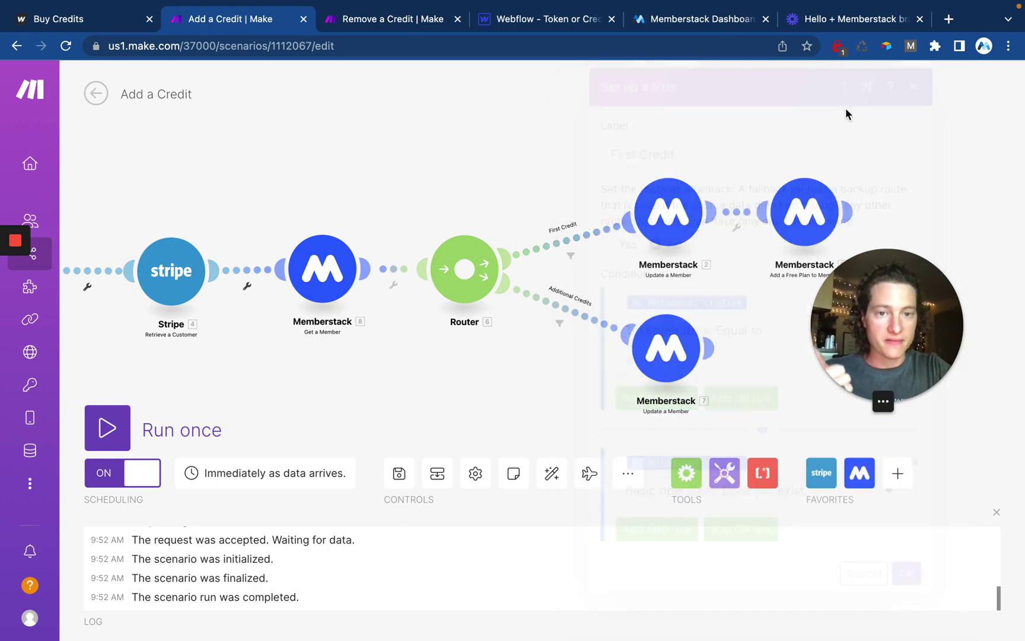
Review the Update a Member credit settings, then open Add a Free Plan to Member
click(668, 211)
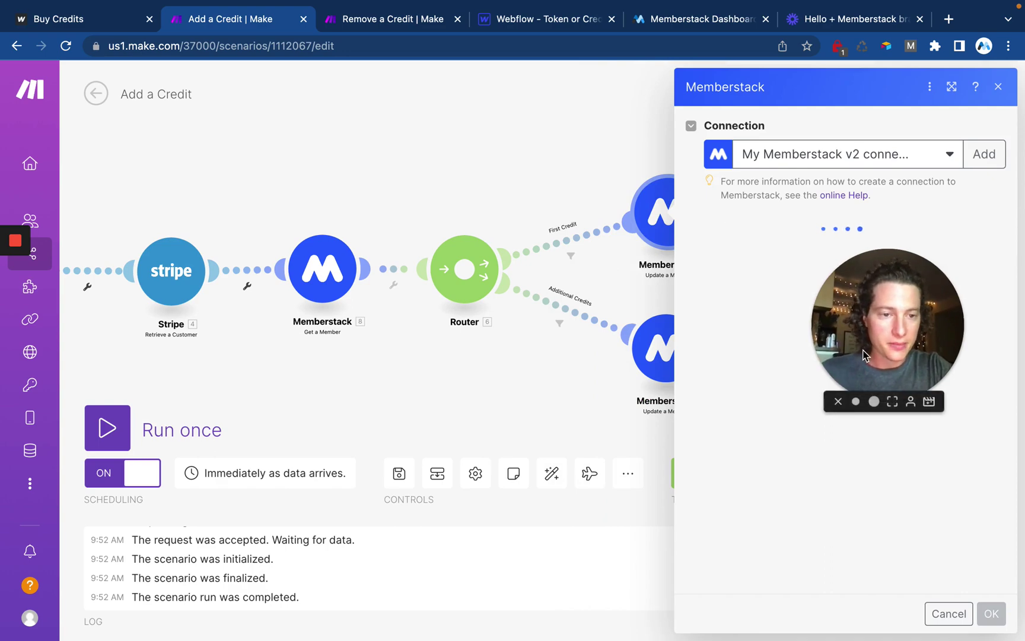
scroll(816, 370, down, 1)
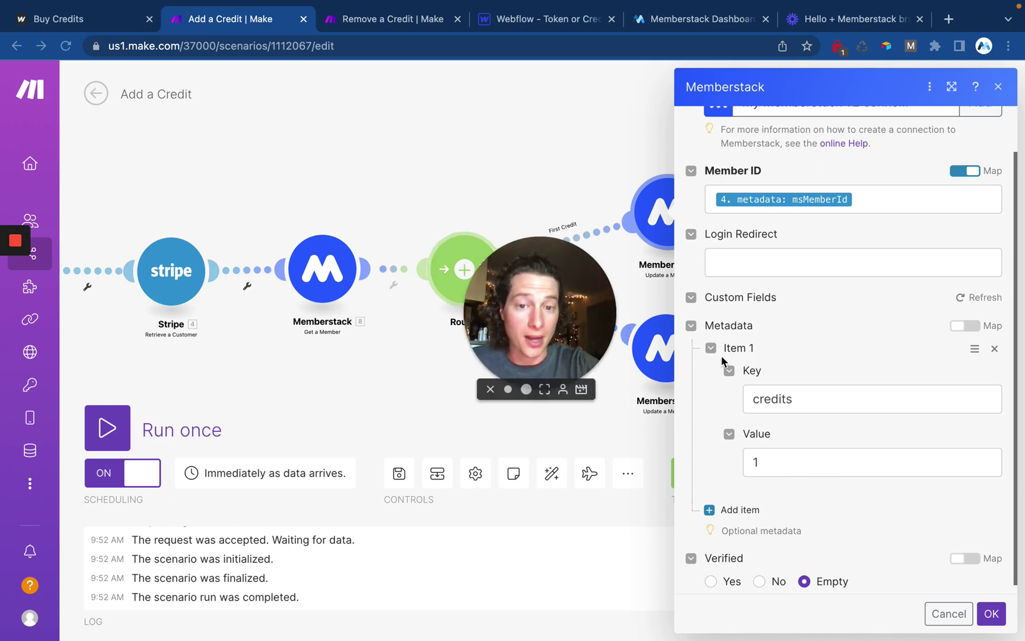
scroll(878, 356, down, 1)
scroll(895, 316, up, 3)
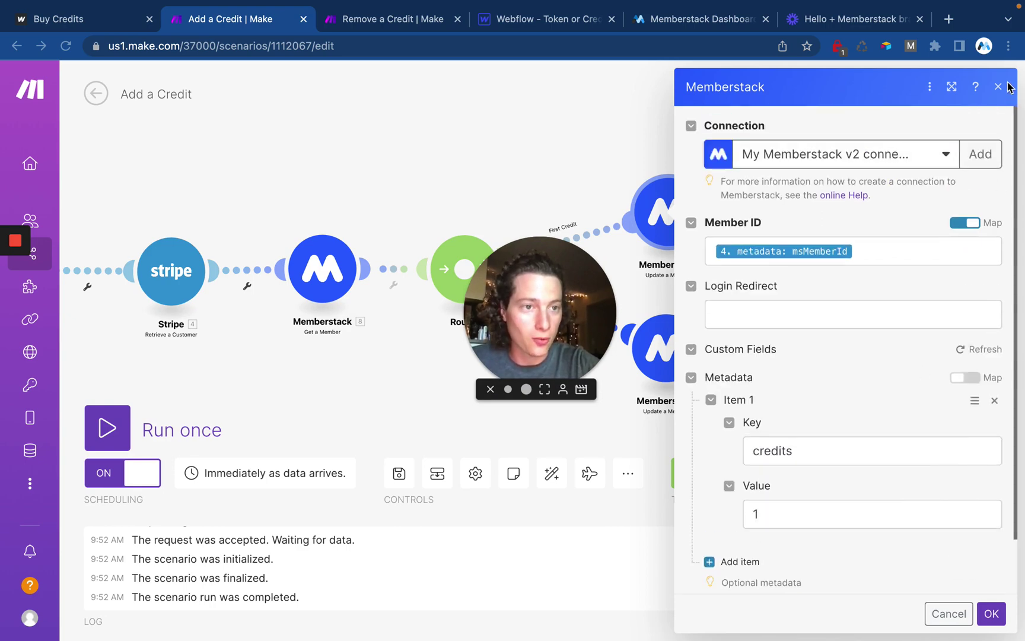
click(999, 89)
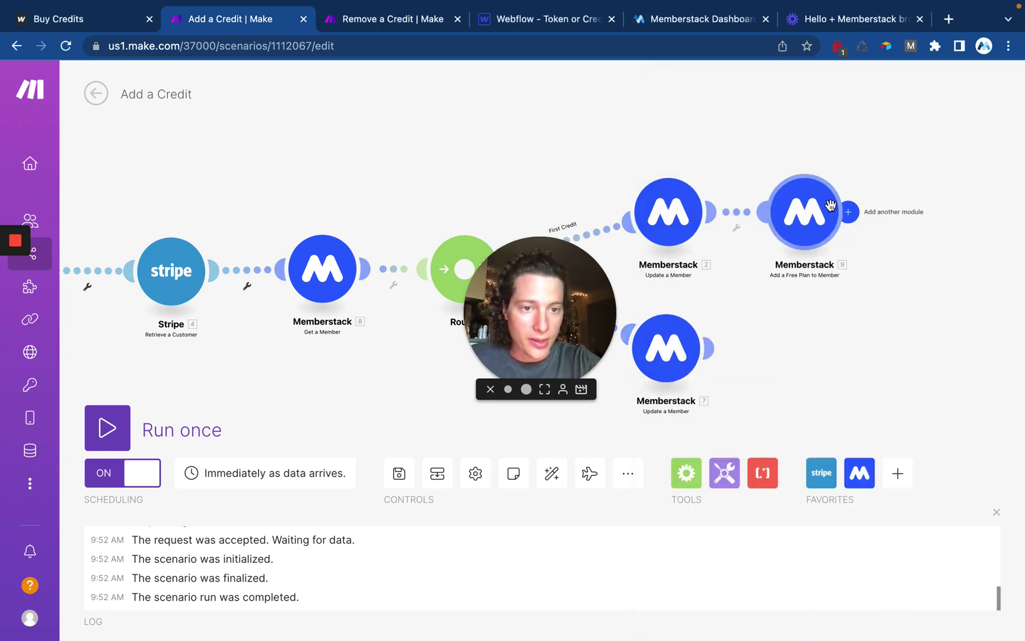
click(816, 219)
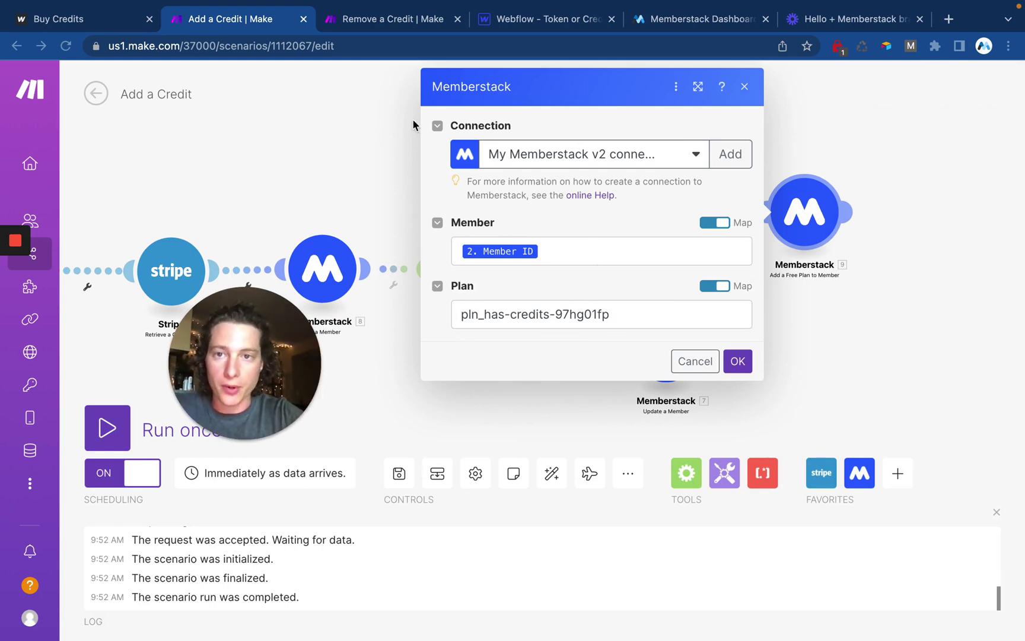
Copy the plan ID pln_has-credits-97hg01fp from Memberstack's Has Credits plan
click(671, 23)
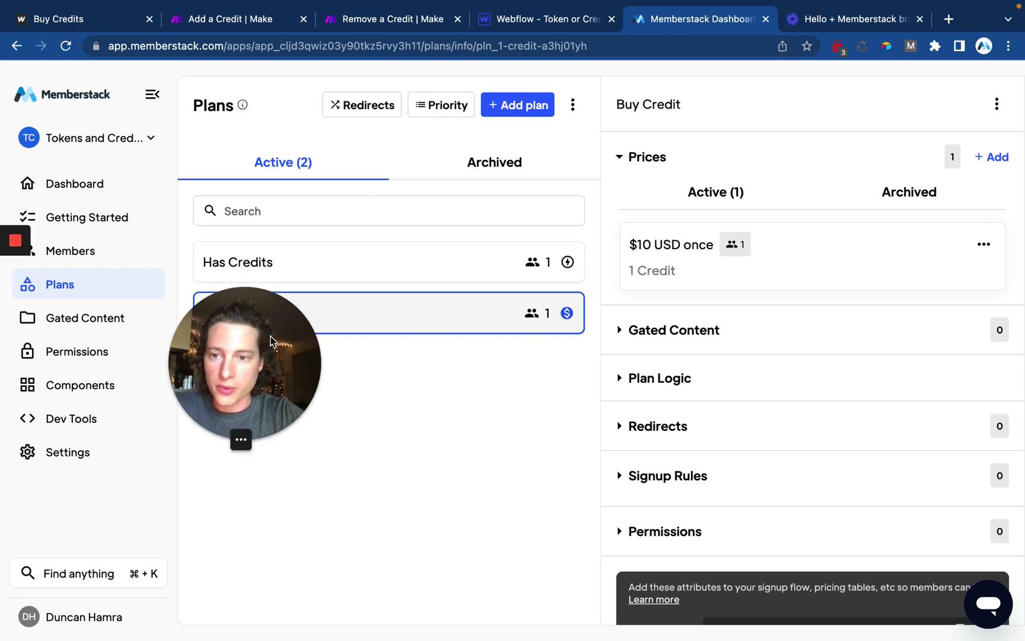
click(454, 257)
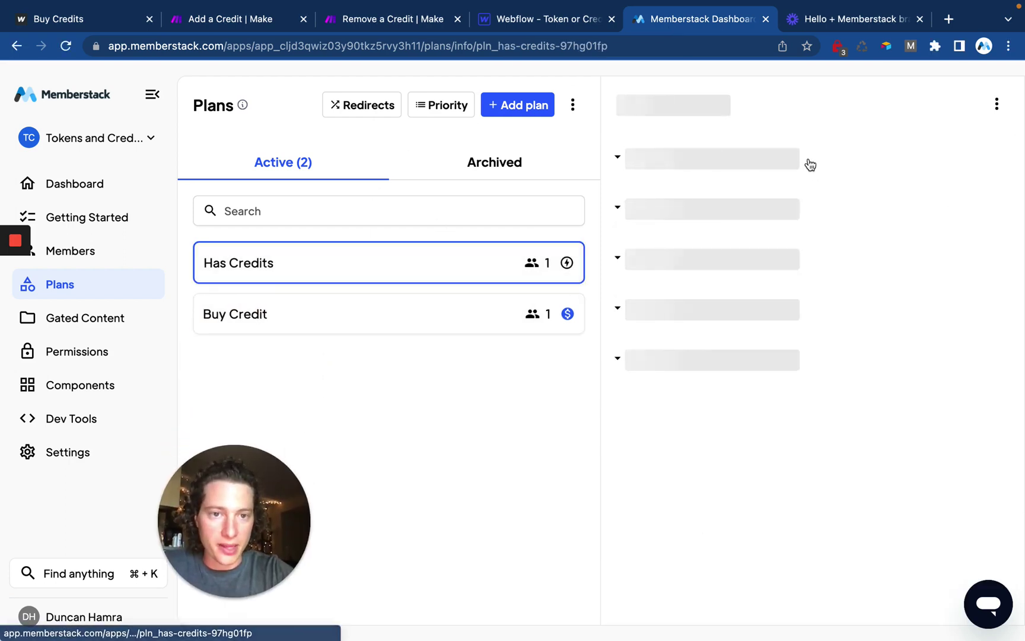
triple_click(730, 131)
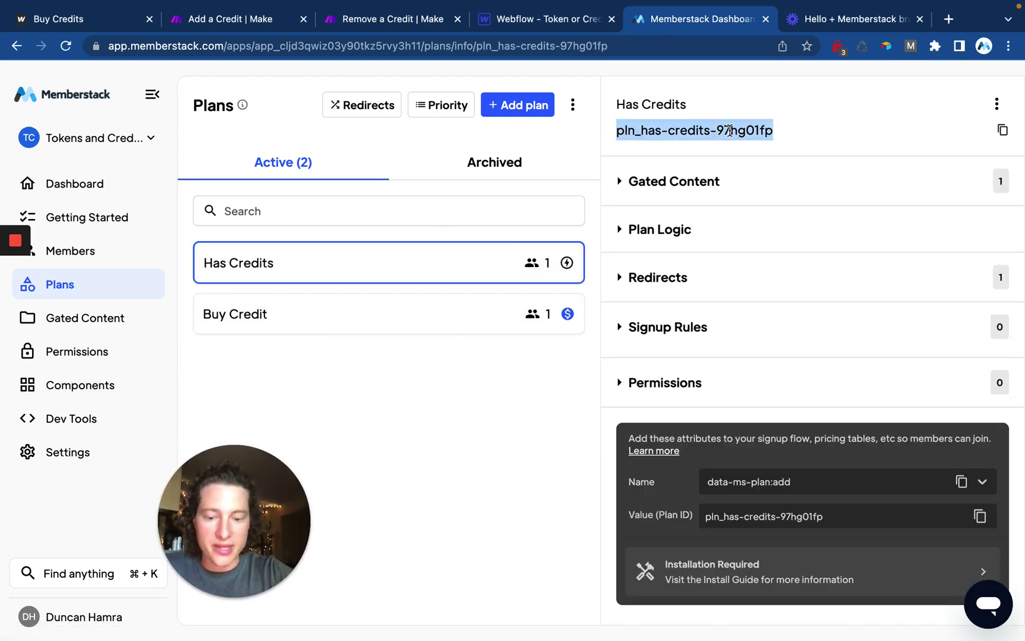
click(780, 514)
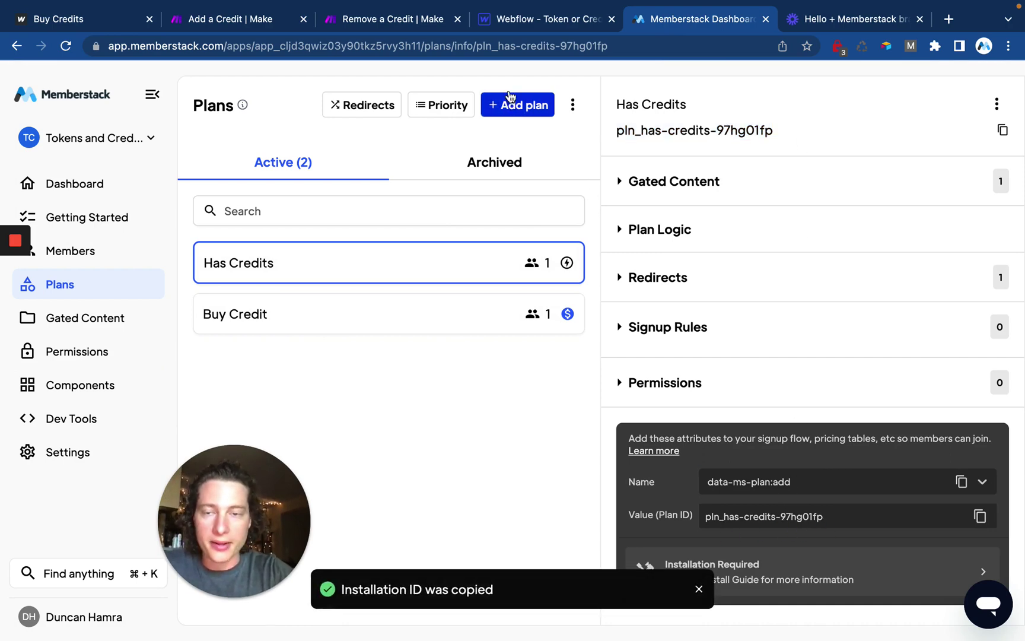
Paste the plan ID into Plan, confirm, and inspect the Additional Credits filter (credits ≥ 1)
click(265, 20)
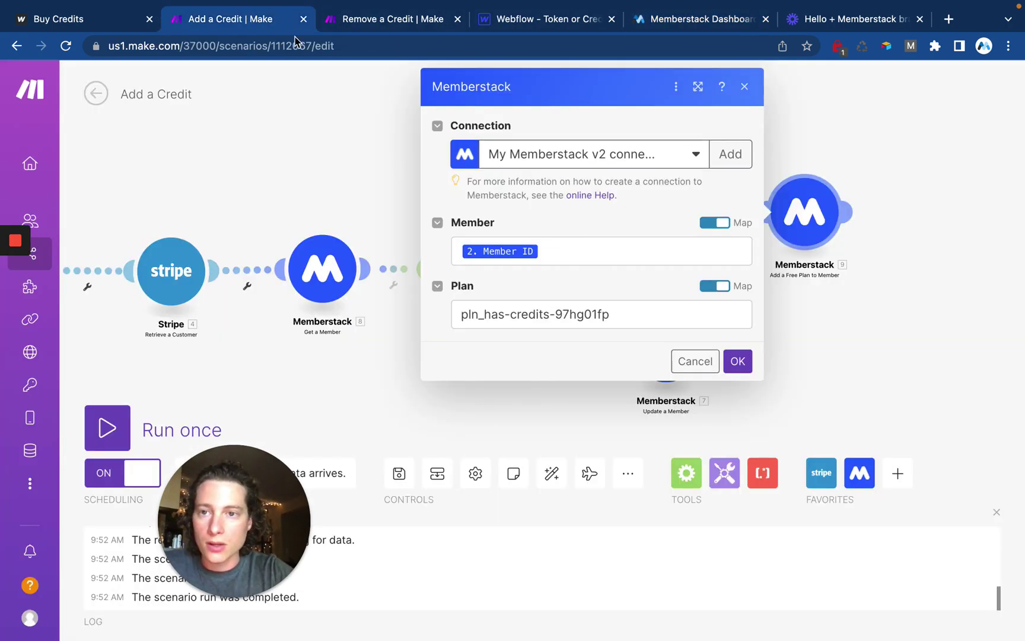
triple_click(592, 307)
key(ctrl+v)
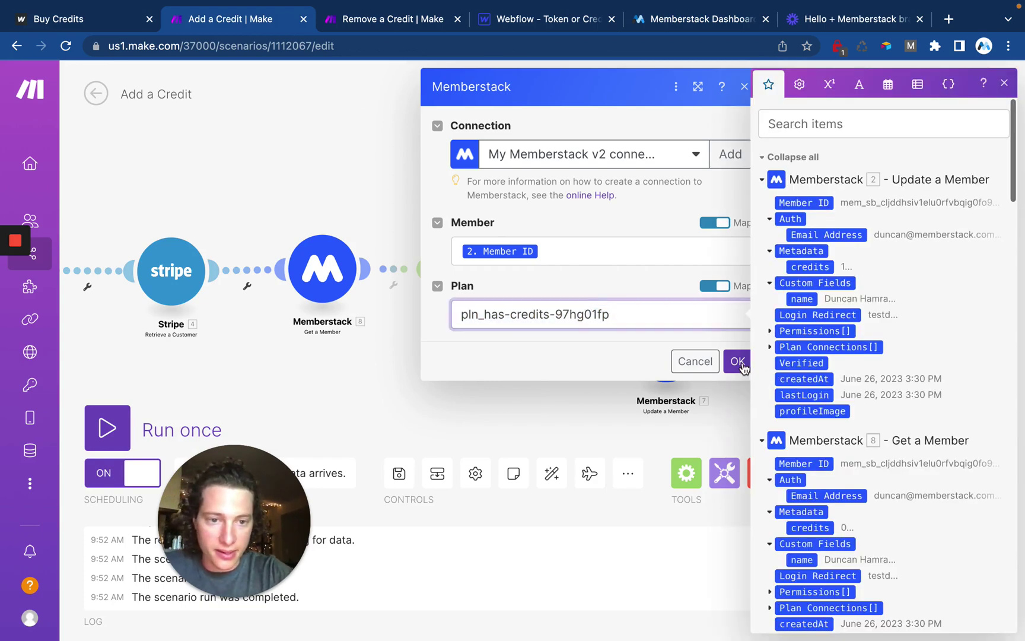
click(739, 363)
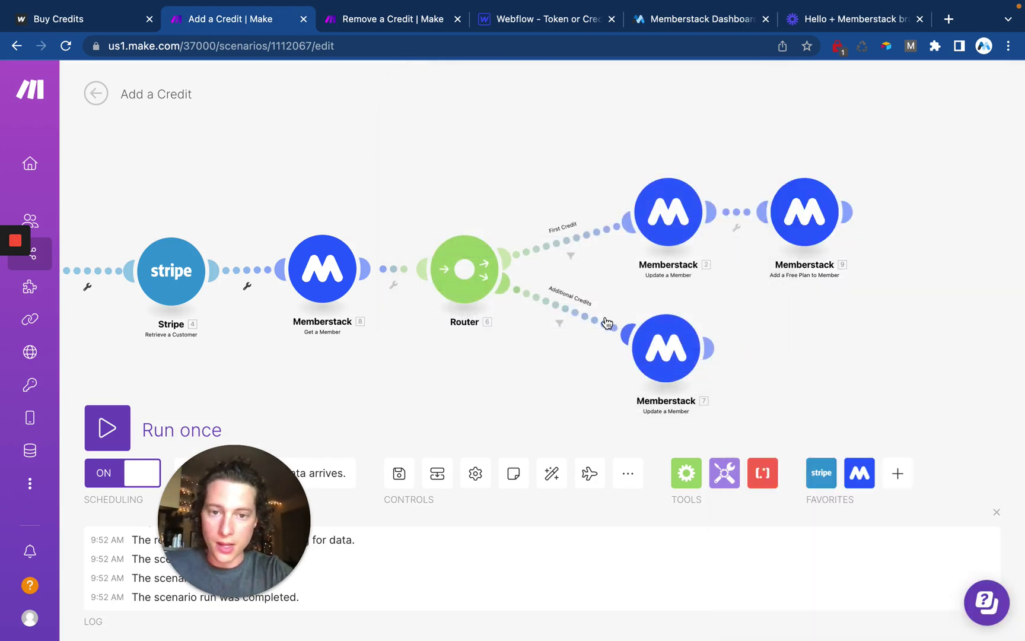
click(579, 306)
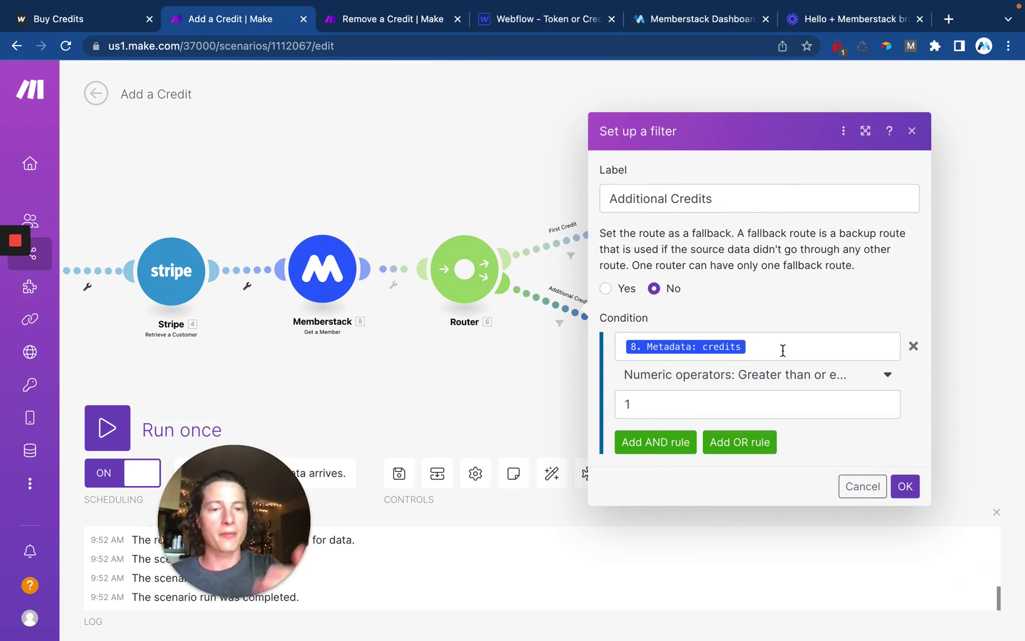
Confirm Additional Credits uses sum(8.metadata.credits; 1), then run the scenario once awaiting Stripe data
click(912, 132)
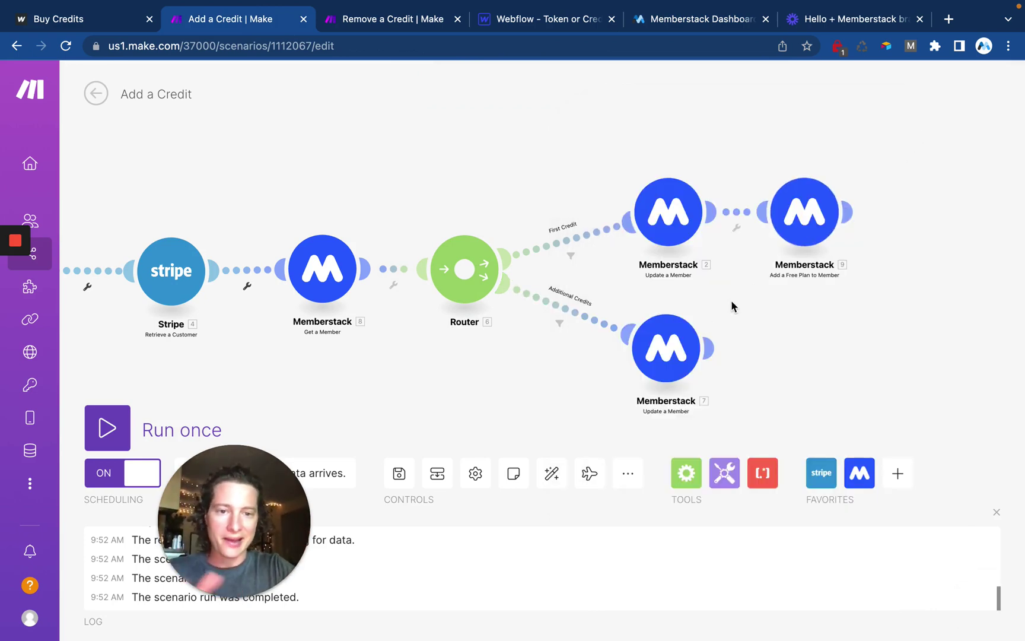
click(676, 345)
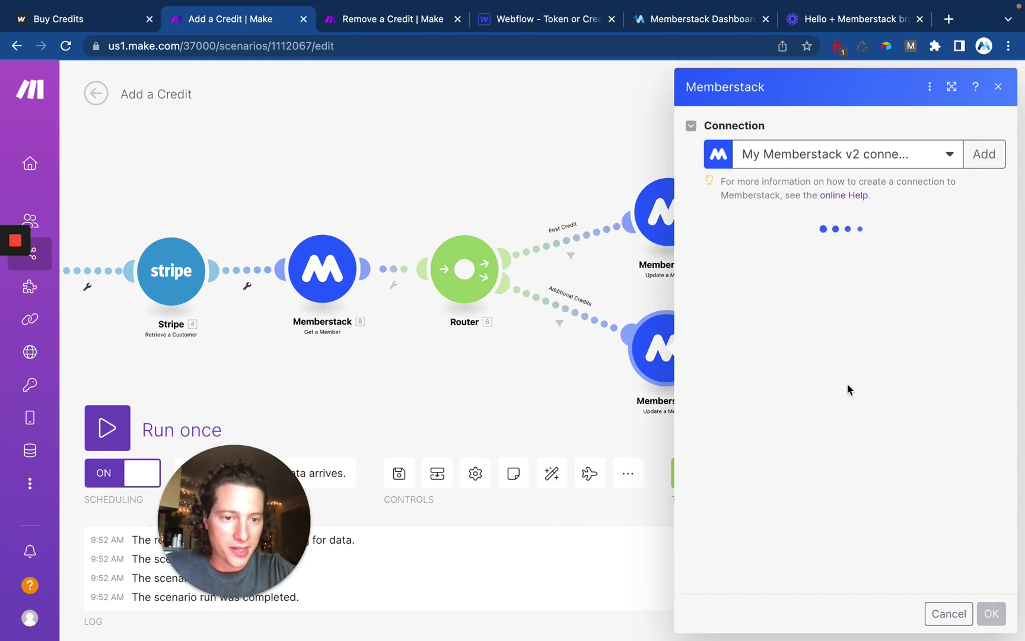
scroll(846, 436, down, 2)
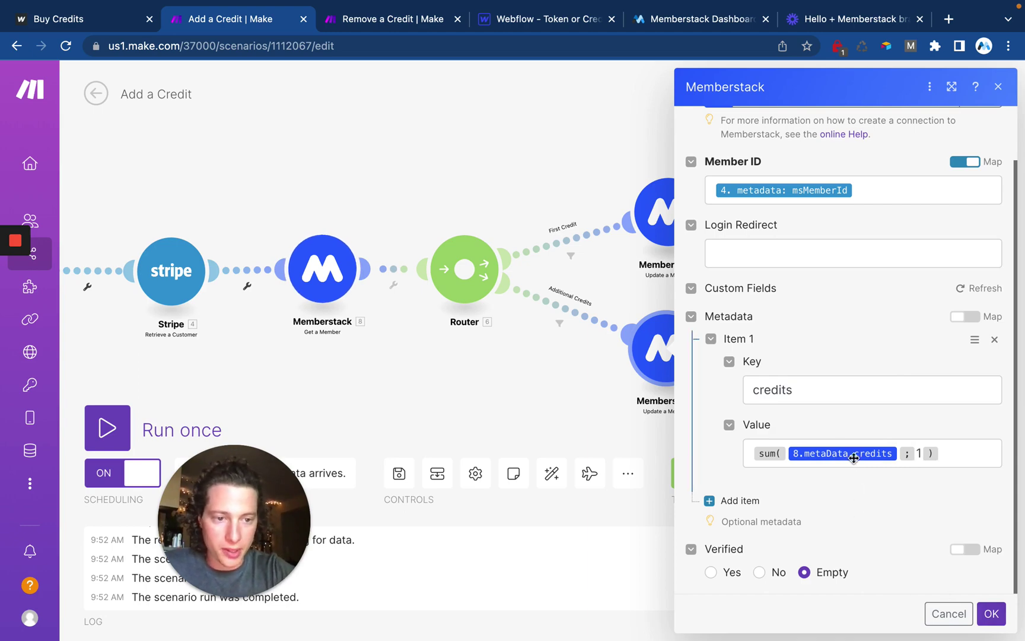
click(992, 614)
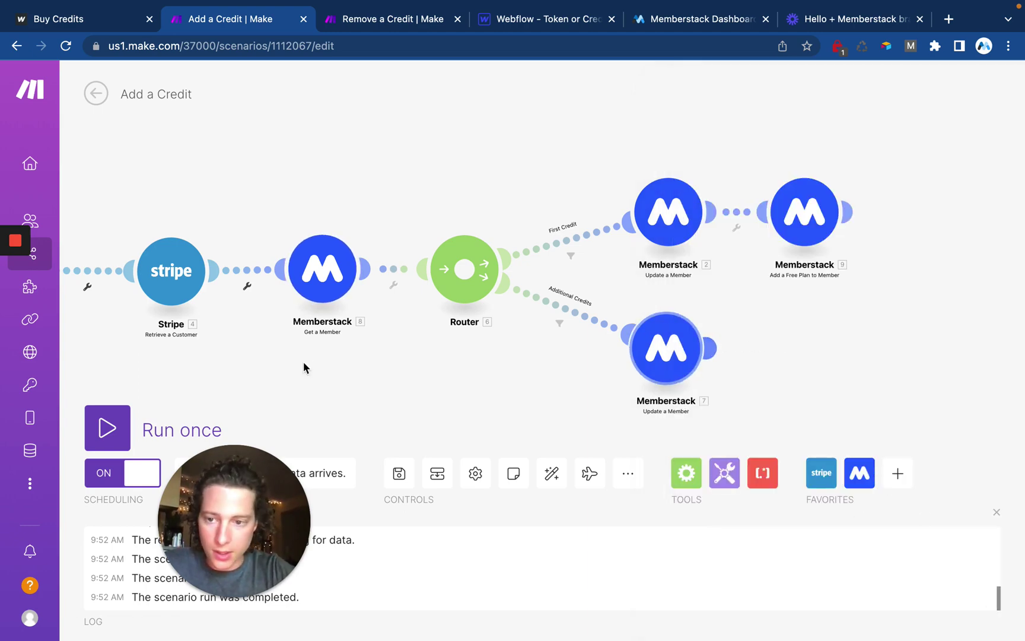
click(108, 427)
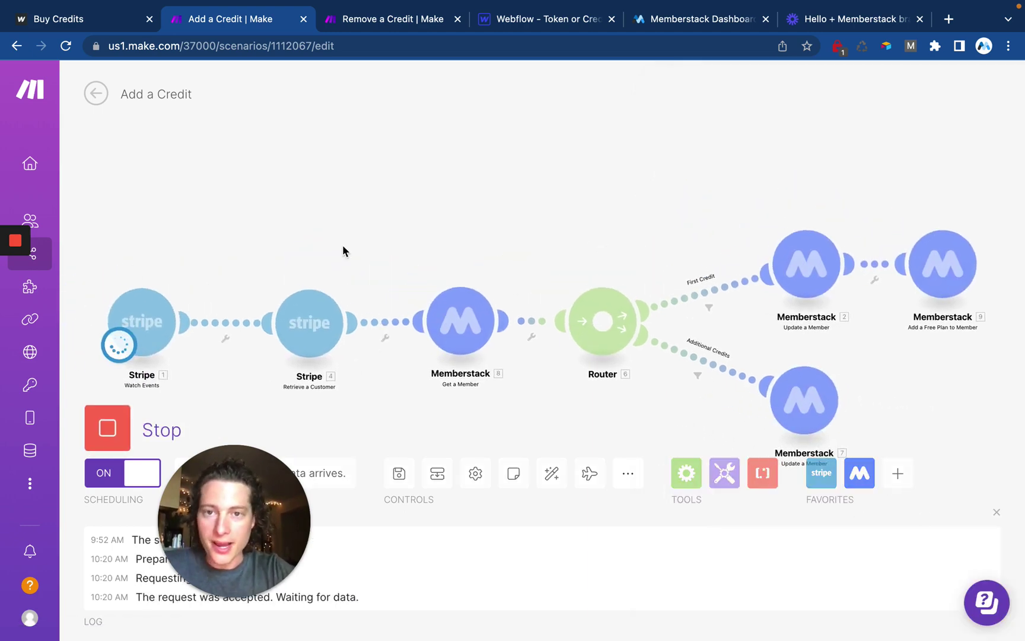
Pay the $10.00 one-credit test checkout from the Buy Credits page with the saved card
click(682, 20)
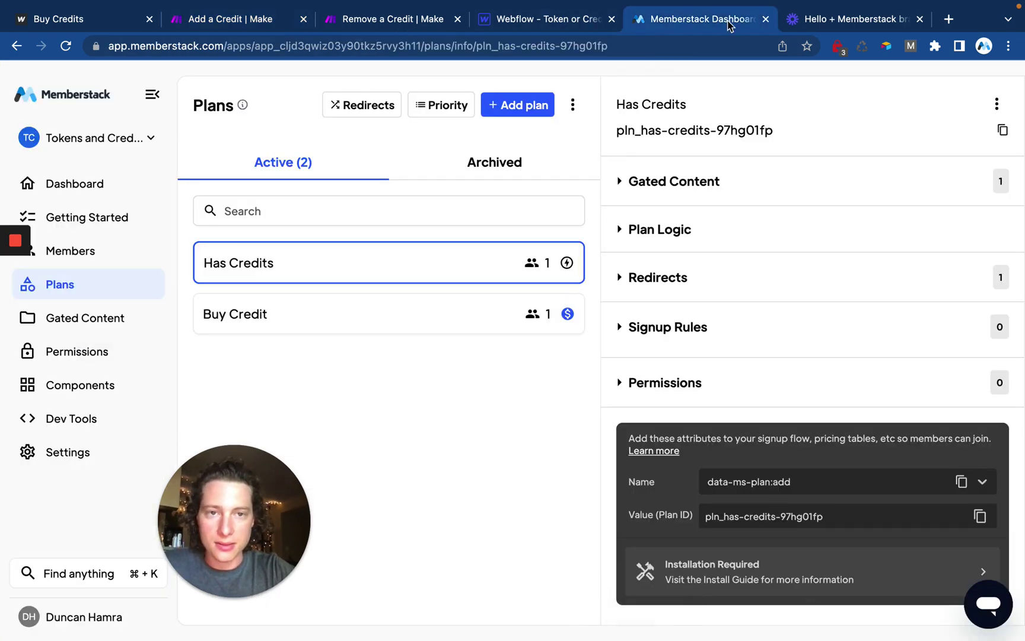
click(124, 18)
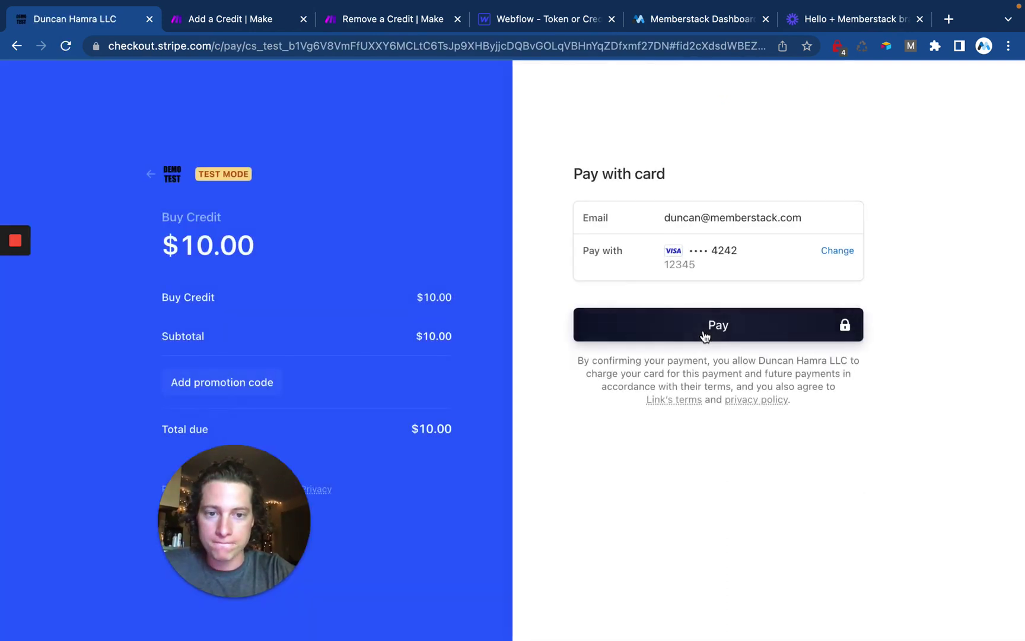
click(704, 330)
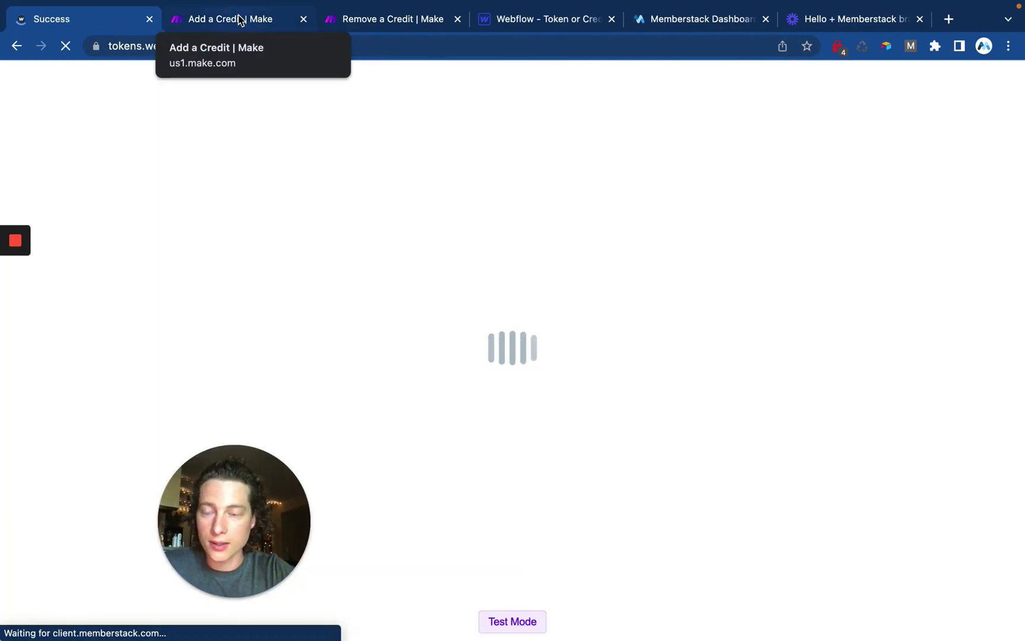
click(241, 20)
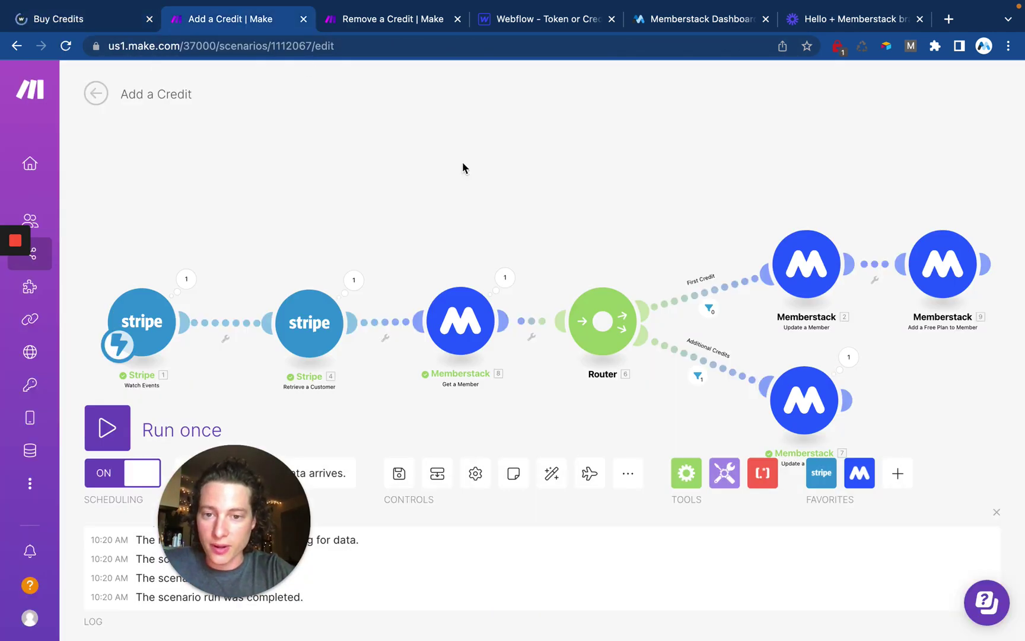
drag(586, 242, 594, 174)
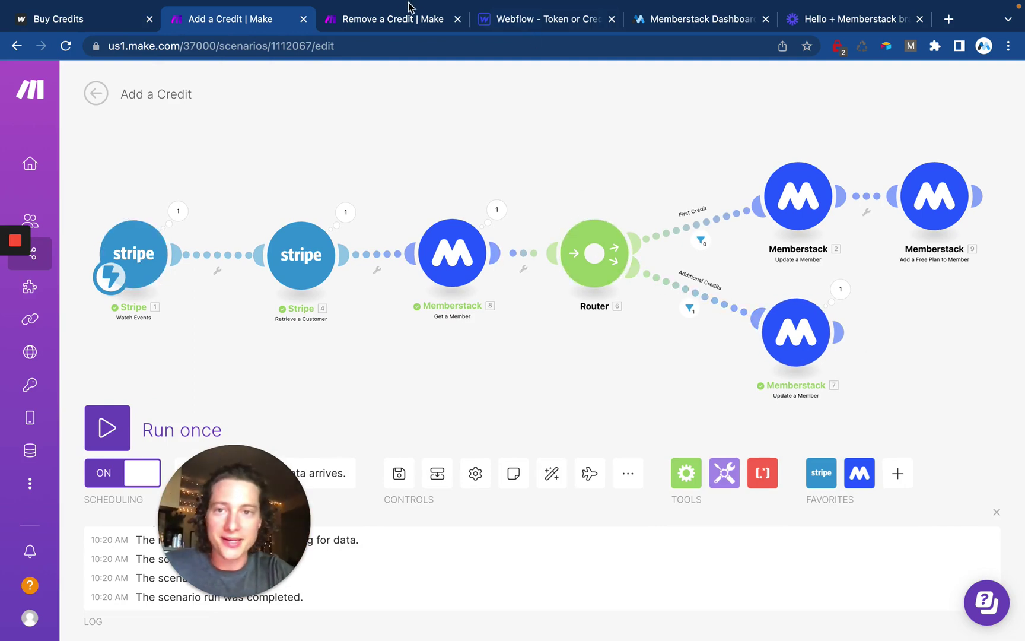
click(102, 21)
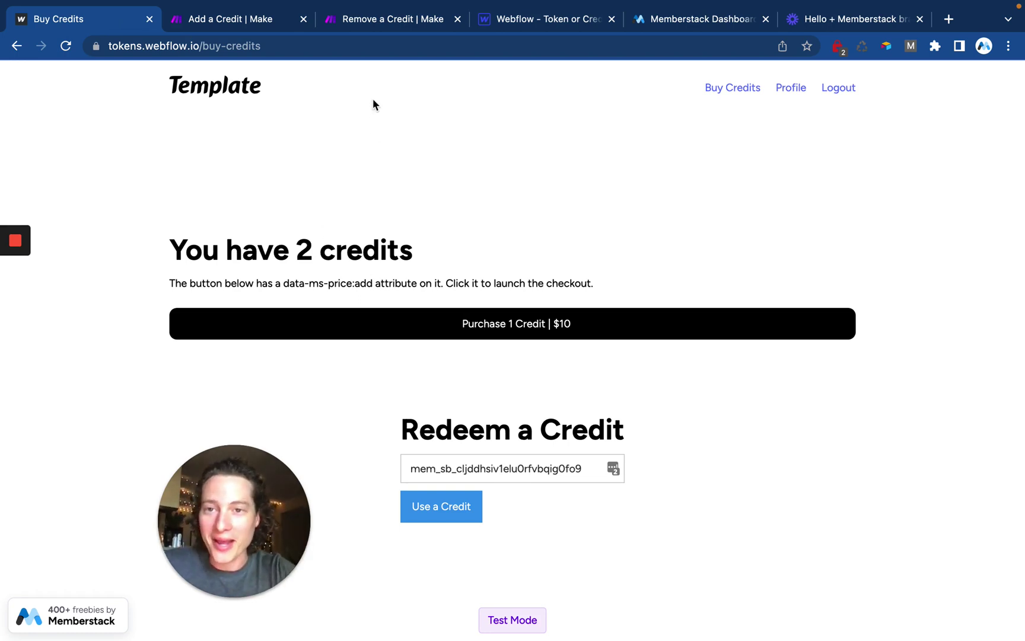
click(228, 19)
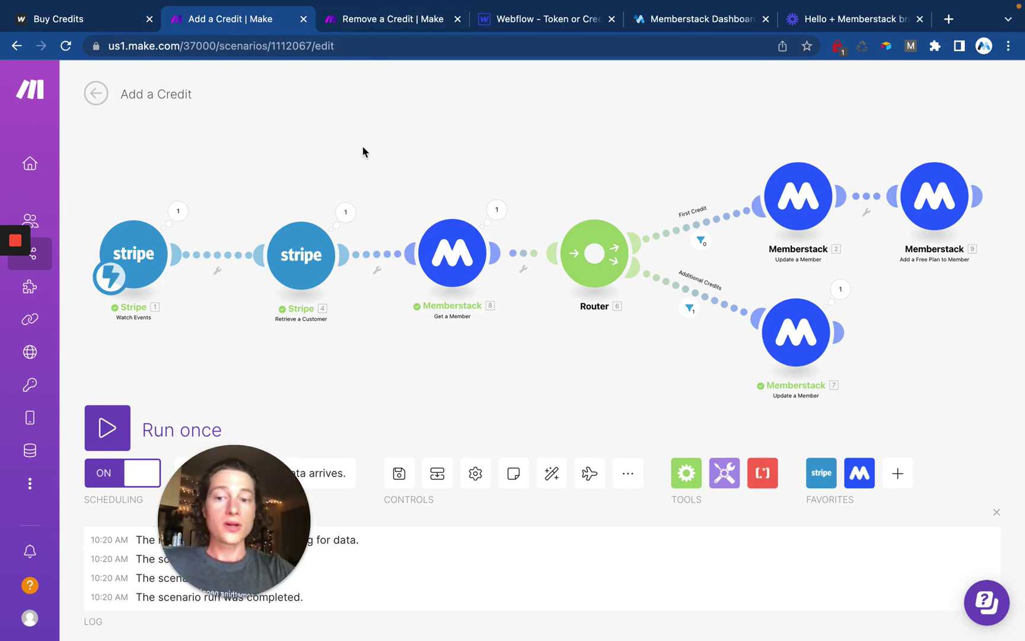
click(215, 277)
click(223, 288)
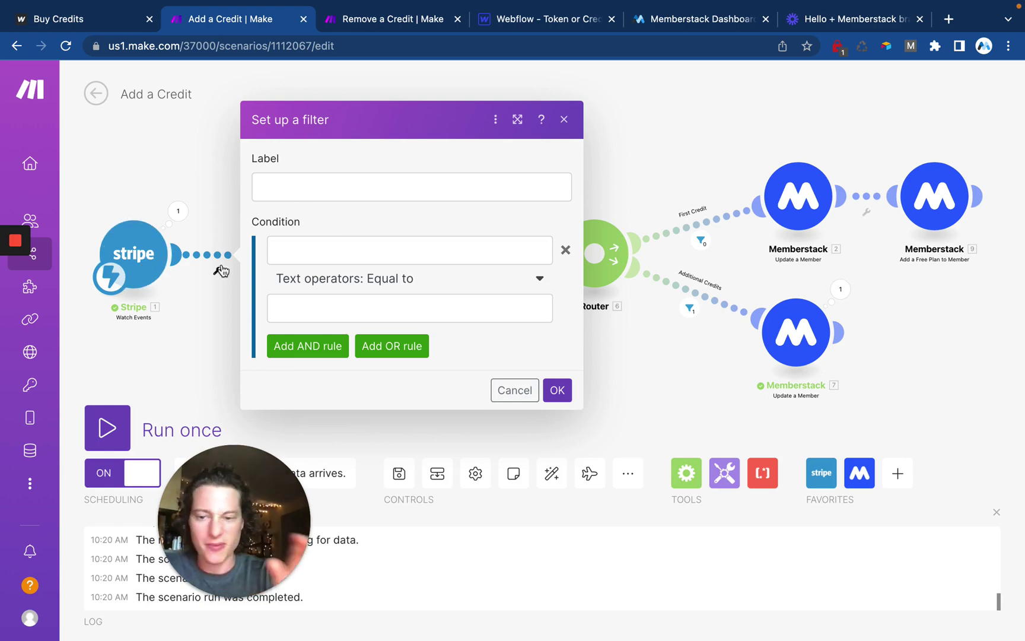
click(564, 119)
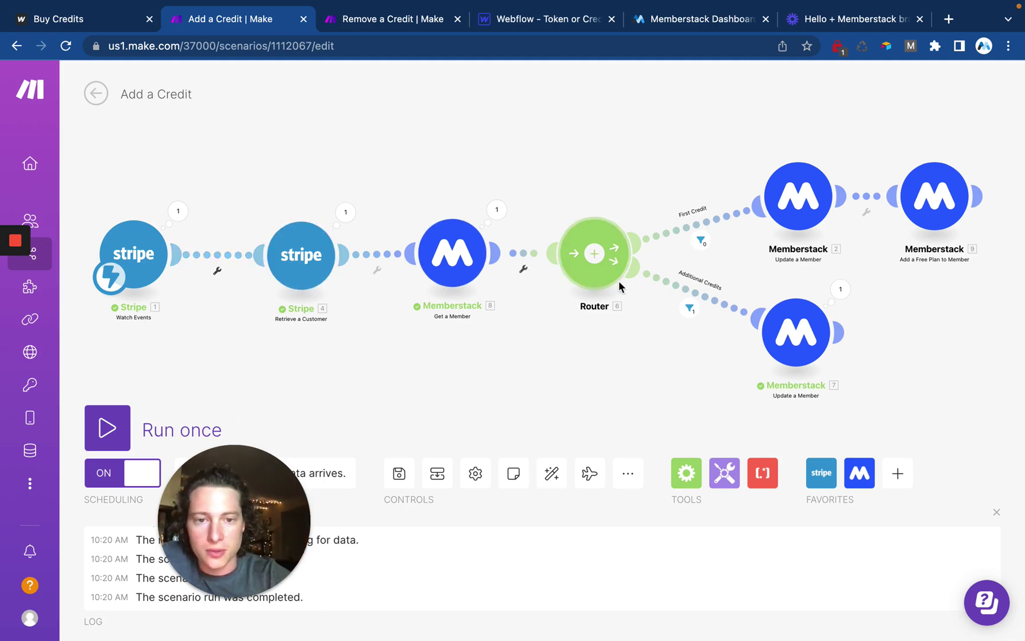
click(825, 205)
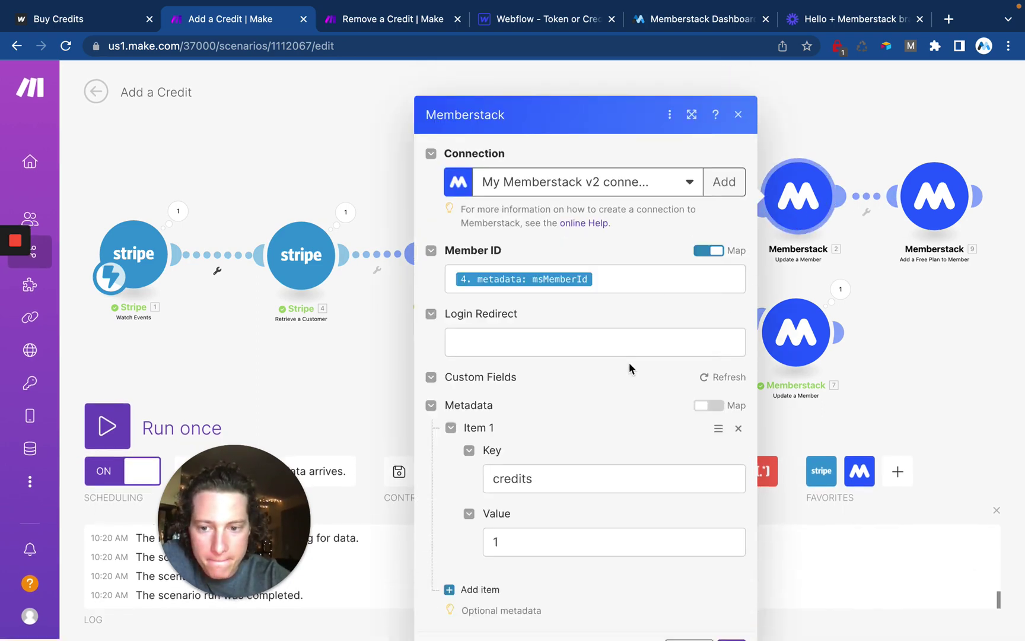
scroll(630, 339, down, 1)
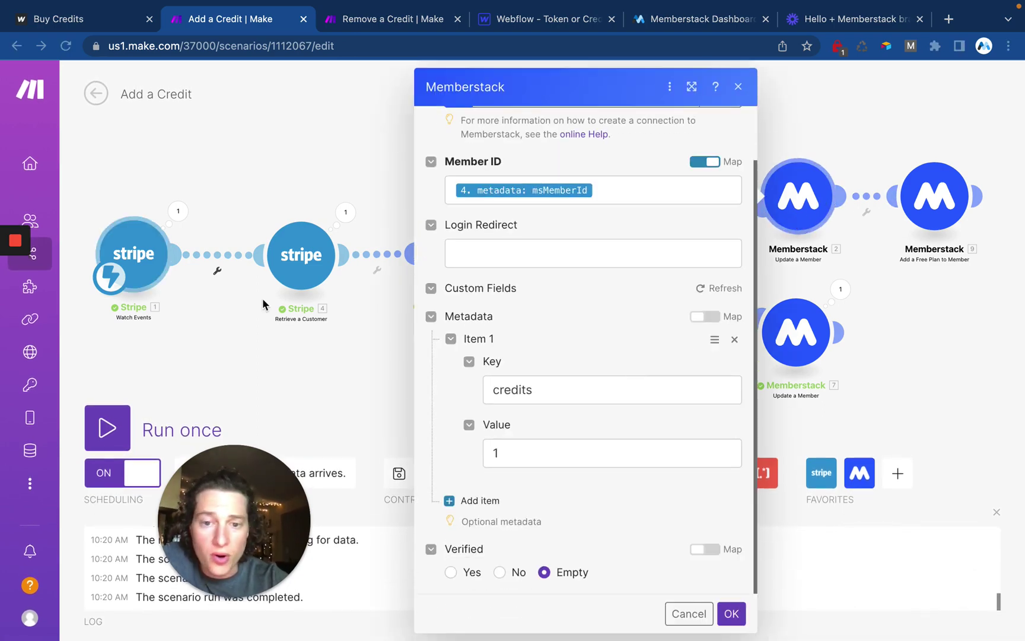
click(738, 87)
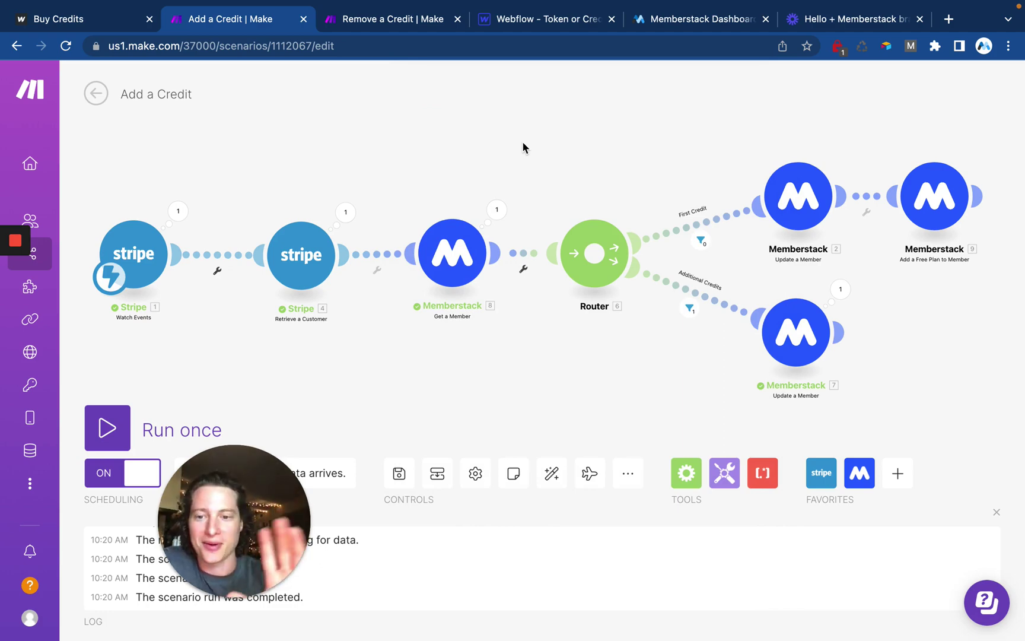
Select the member ID in the Buy Credits Redeem field, then view the form in Webflow Designer
click(395, 23)
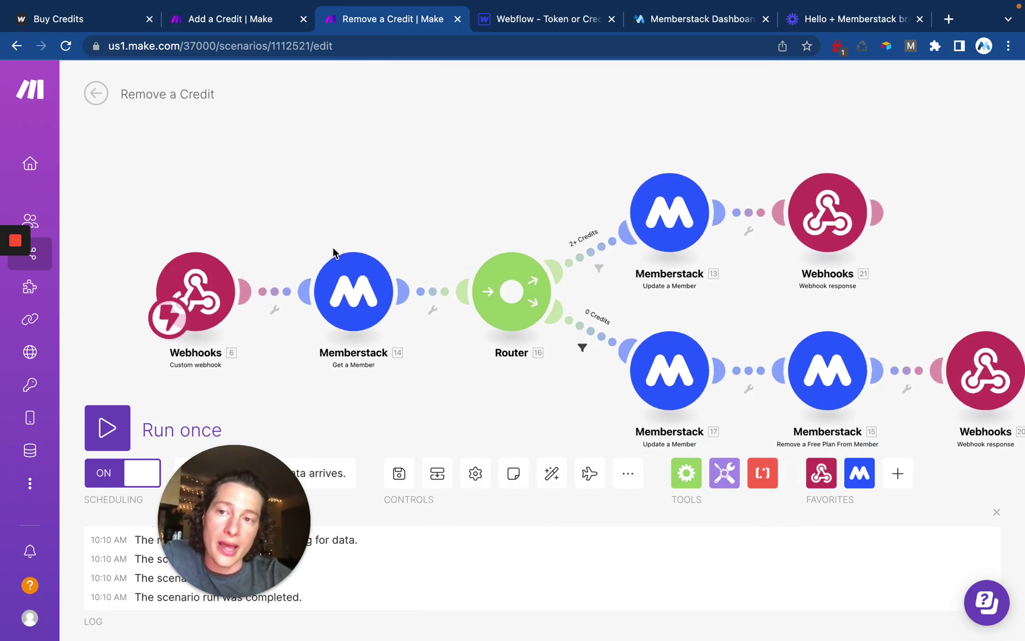
click(109, 22)
scroll(513, 485, down, 2)
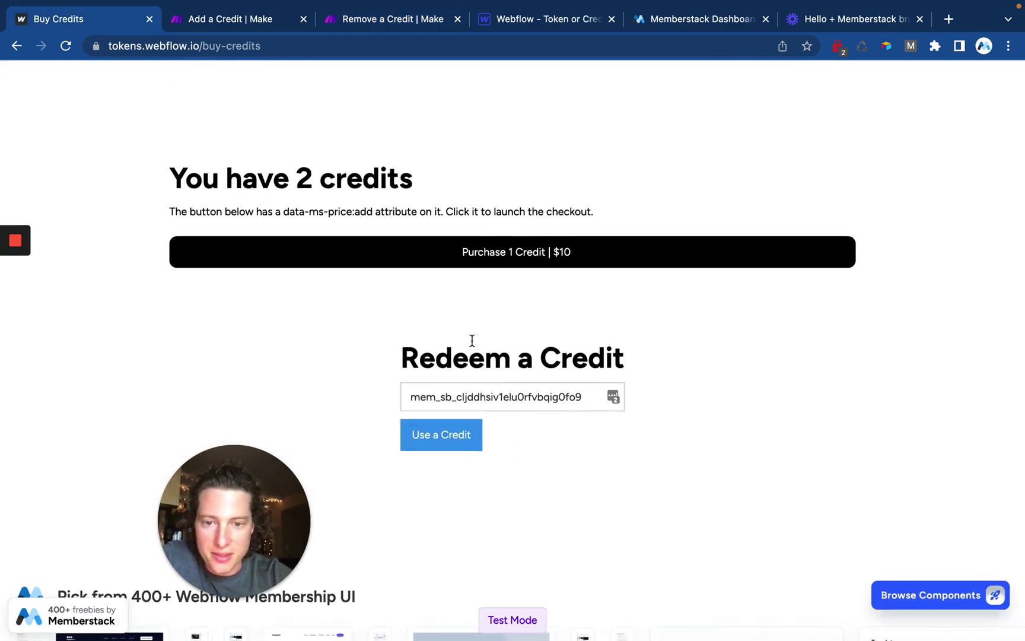
triple_click(490, 403)
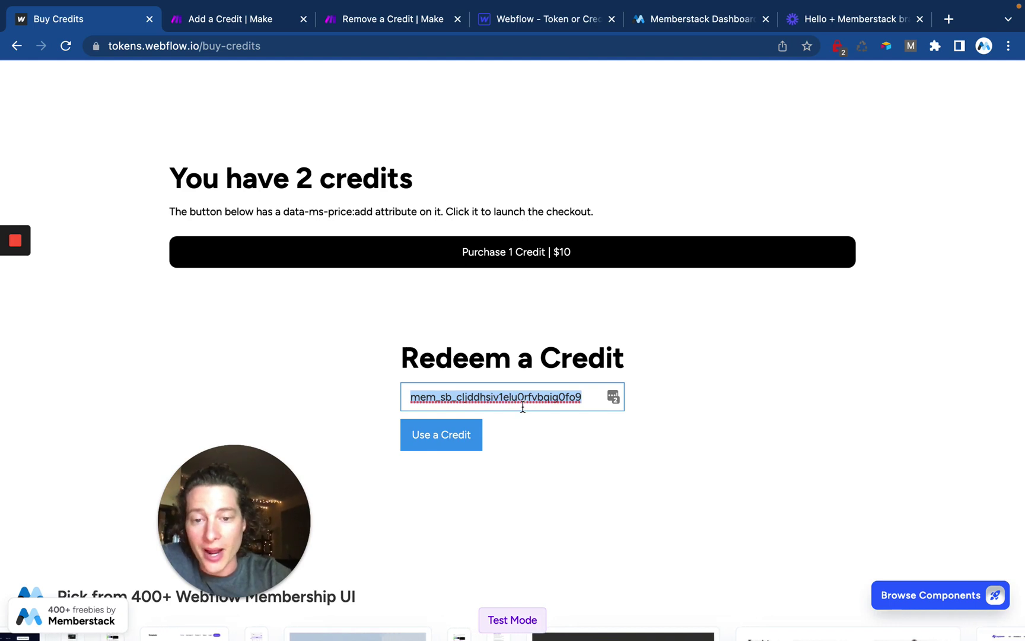
click(556, 18)
scroll(475, 399, down, 3)
Inspect the settings of the redeem form's member-ID text field in the Designer
click(461, 392)
click(438, 368)
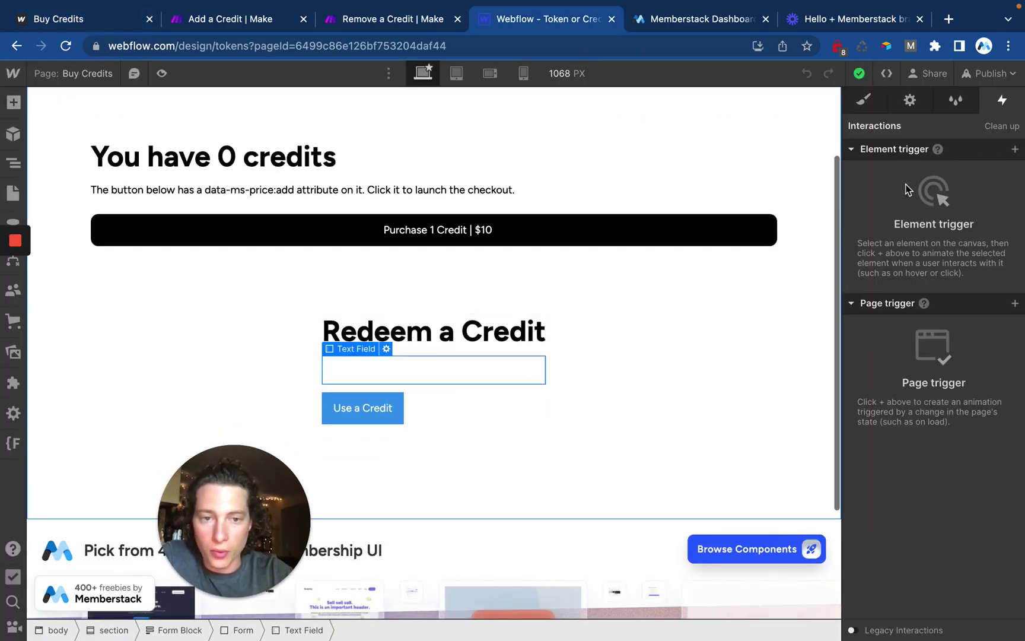
click(910, 99)
scroll(961, 378, down, 3)
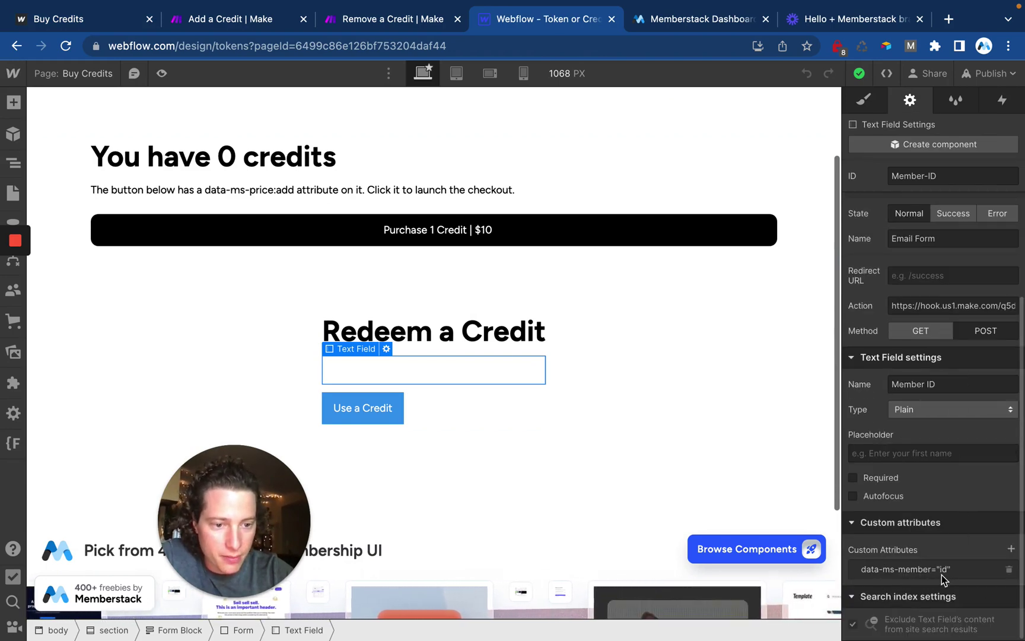
Check the form's Make webhook action address and open Remove a Credit's webhook trigger
click(480, 371)
click(433, 331)
click(475, 409)
click(975, 440)
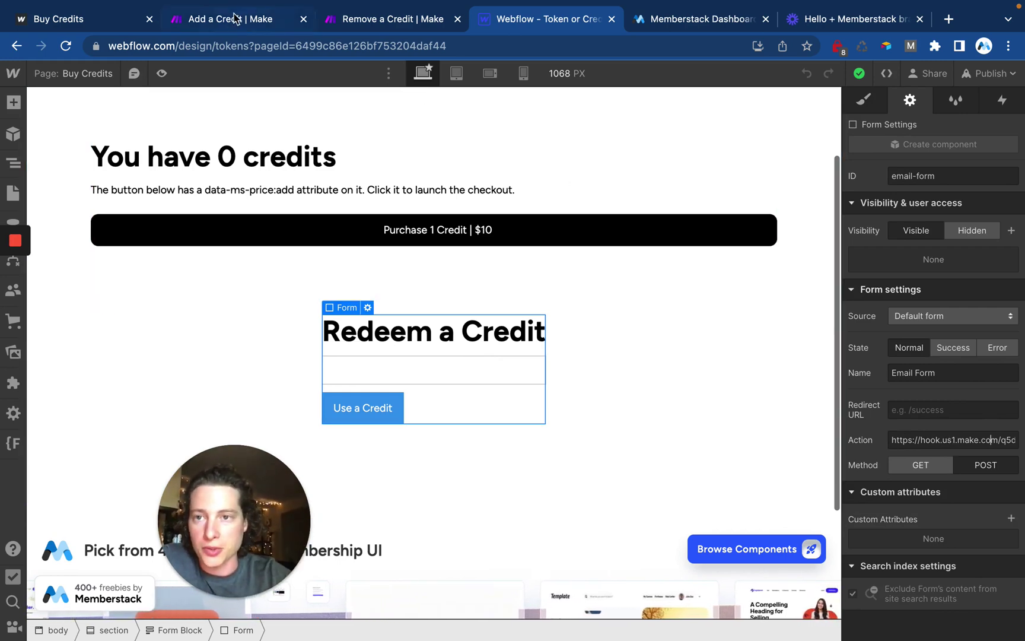
click(343, 23)
click(195, 291)
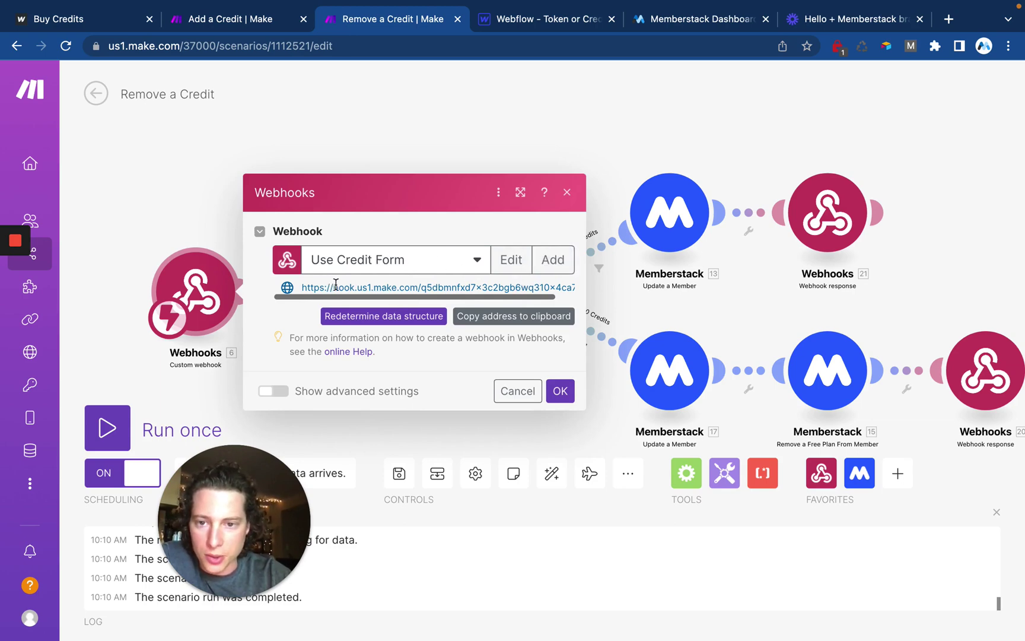
Compare the Use Credit Form webhook address with the Webflow redeem form's action URL
triple_click(532, 288)
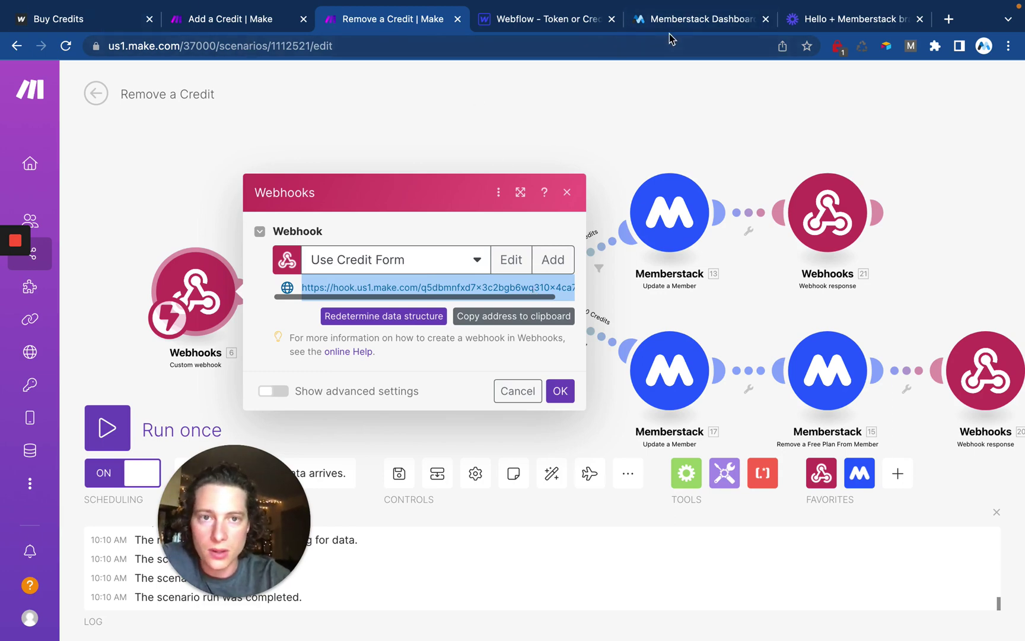
click(593, 23)
triple_click(961, 440)
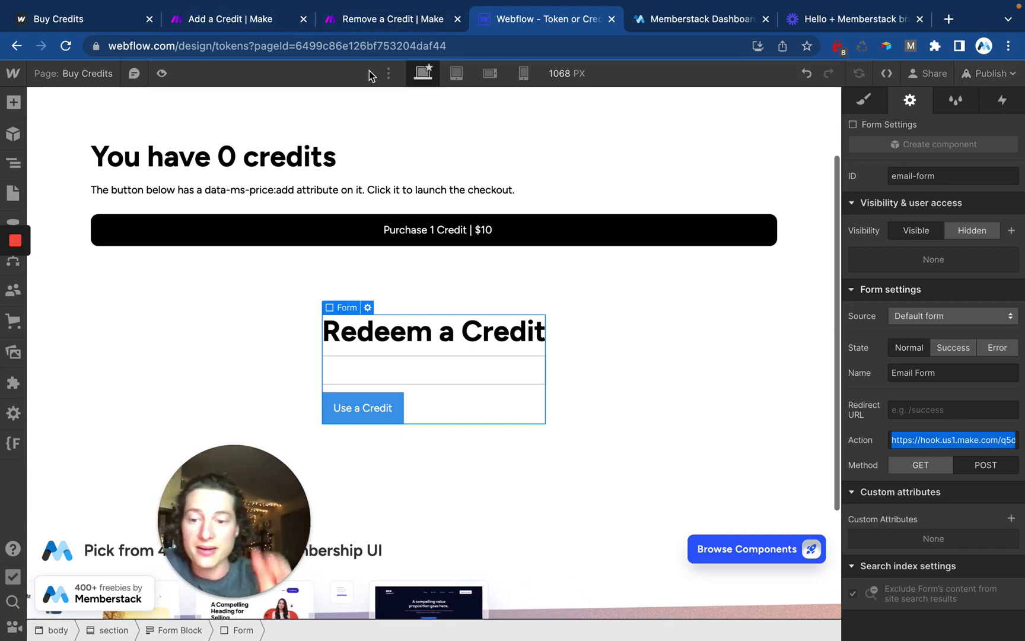
click(234, 18)
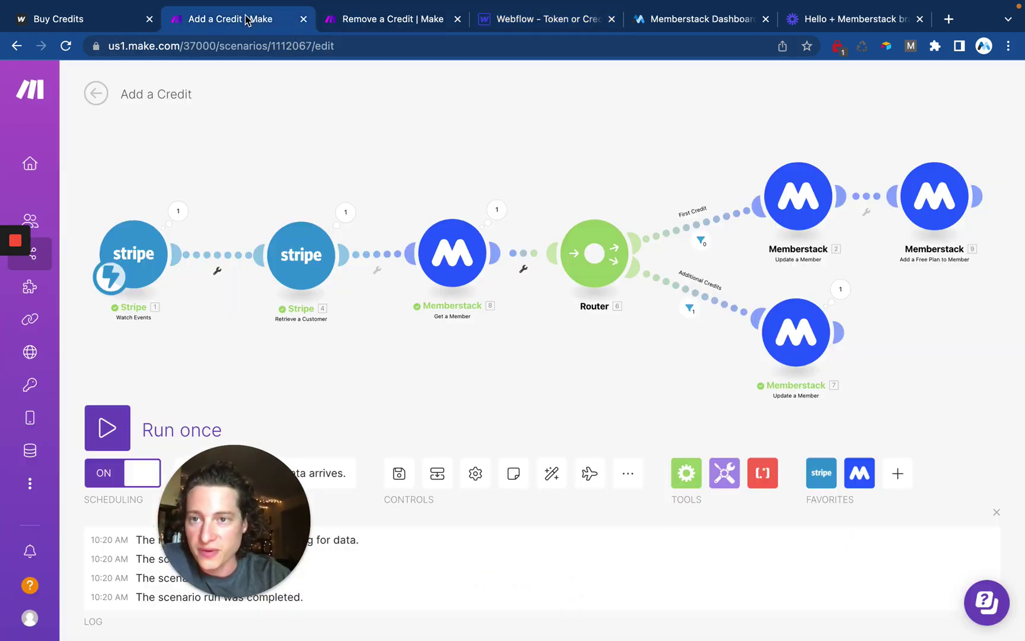
click(363, 22)
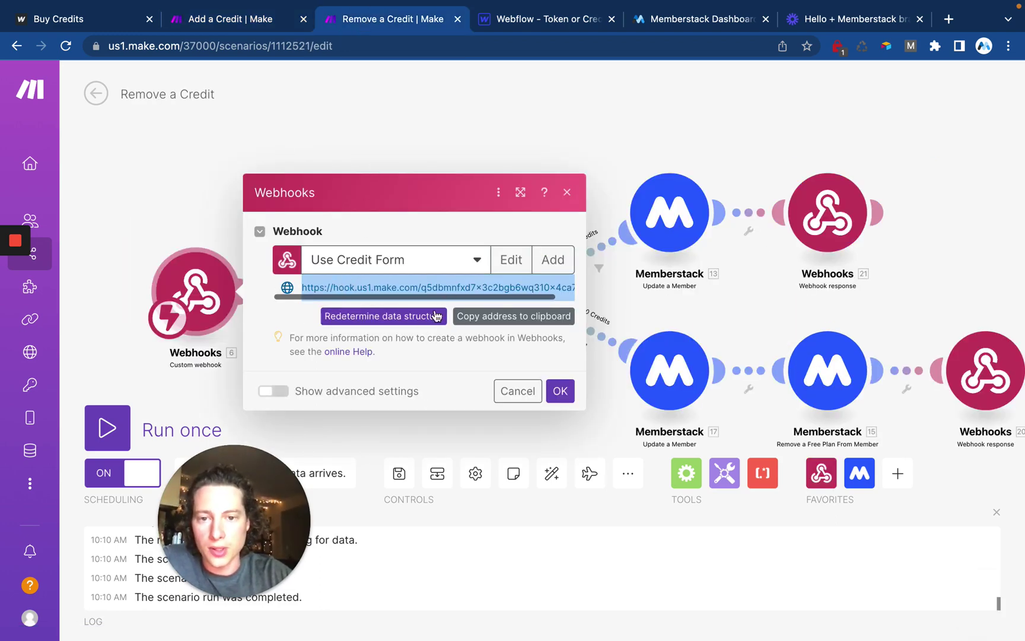
Review the Get a Member module, then open the 0 Credits route filter's label for editing
click(568, 194)
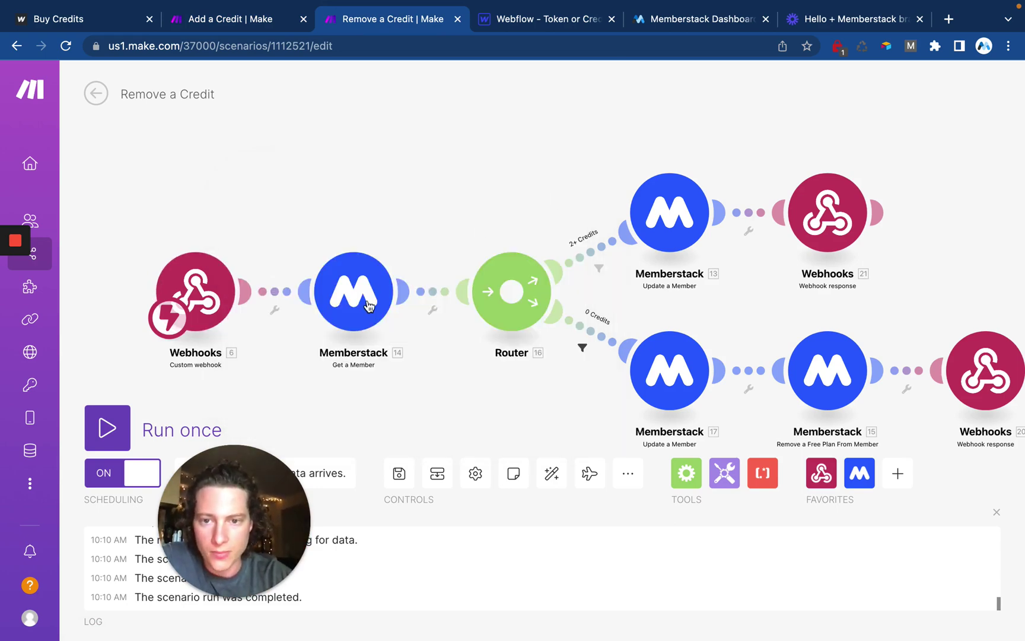
click(350, 313)
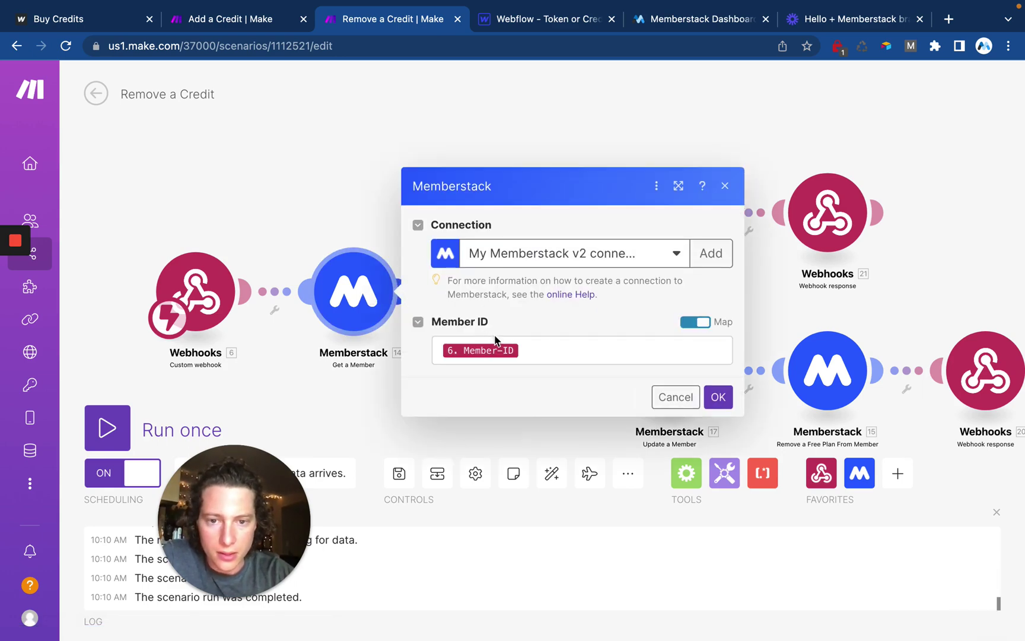
click(725, 186)
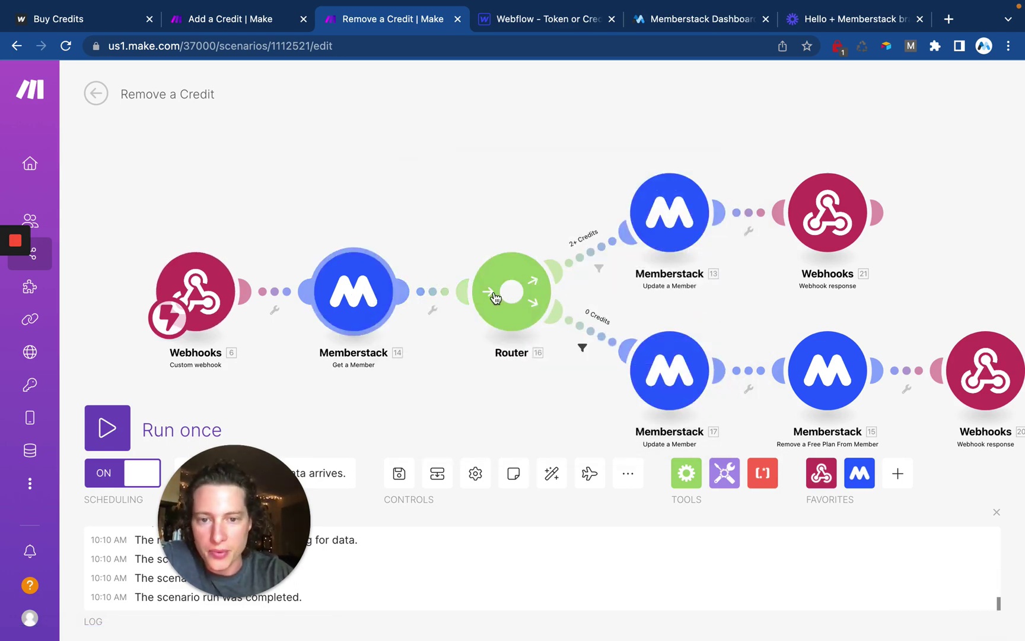
click(599, 319)
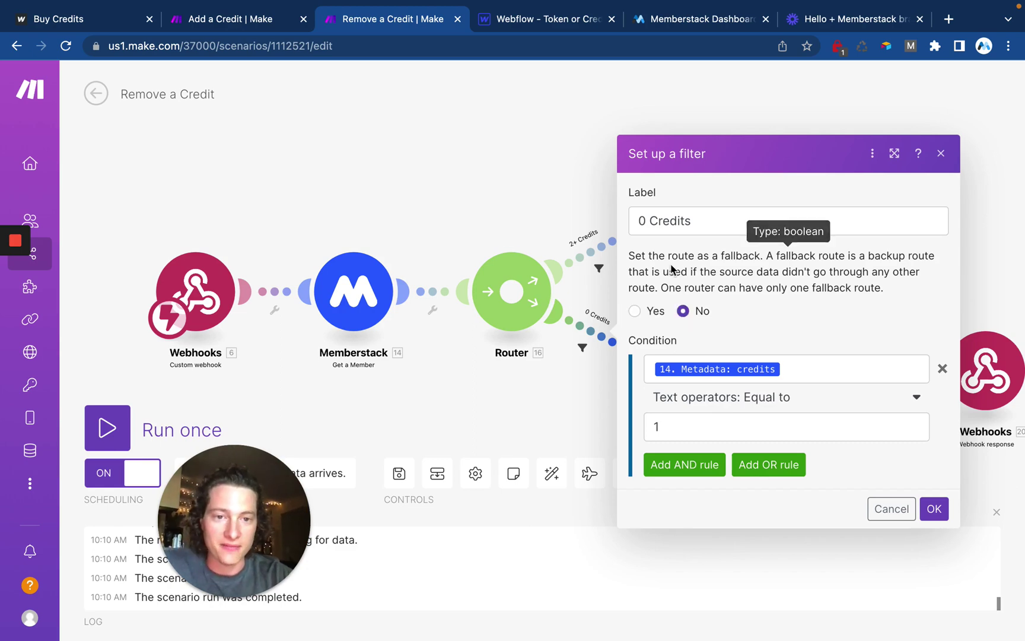
click(646, 221)
Relabel the route filter from '0 Credits' to '1 Credits'
key(BackSpace)
text(1)
click(935, 508)
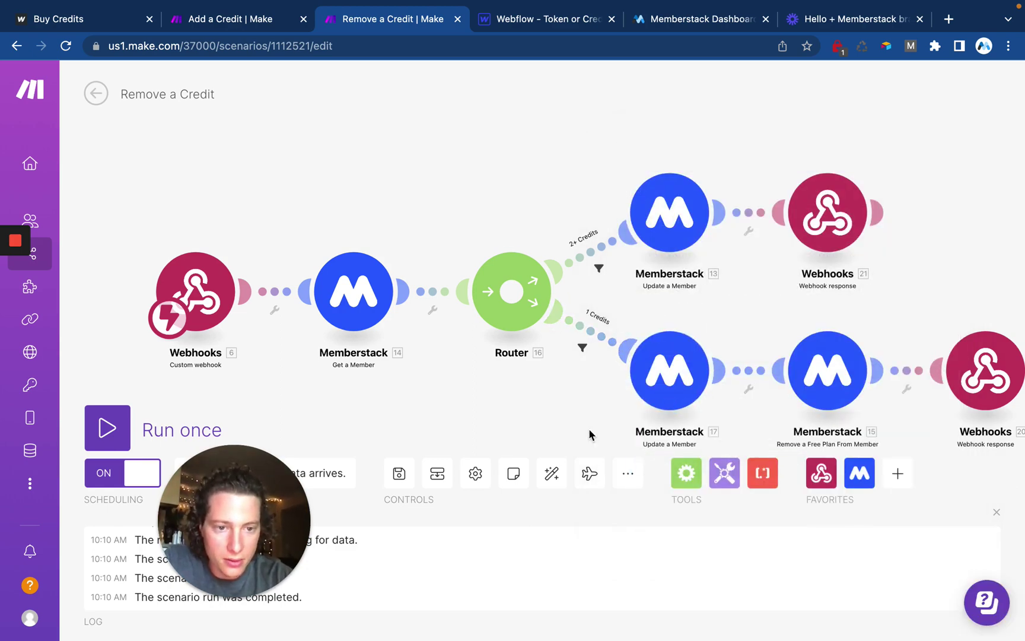
Review the Update a Member module 17 and Remove a Free Plan module settings
drag(591, 435, 476, 372)
click(530, 335)
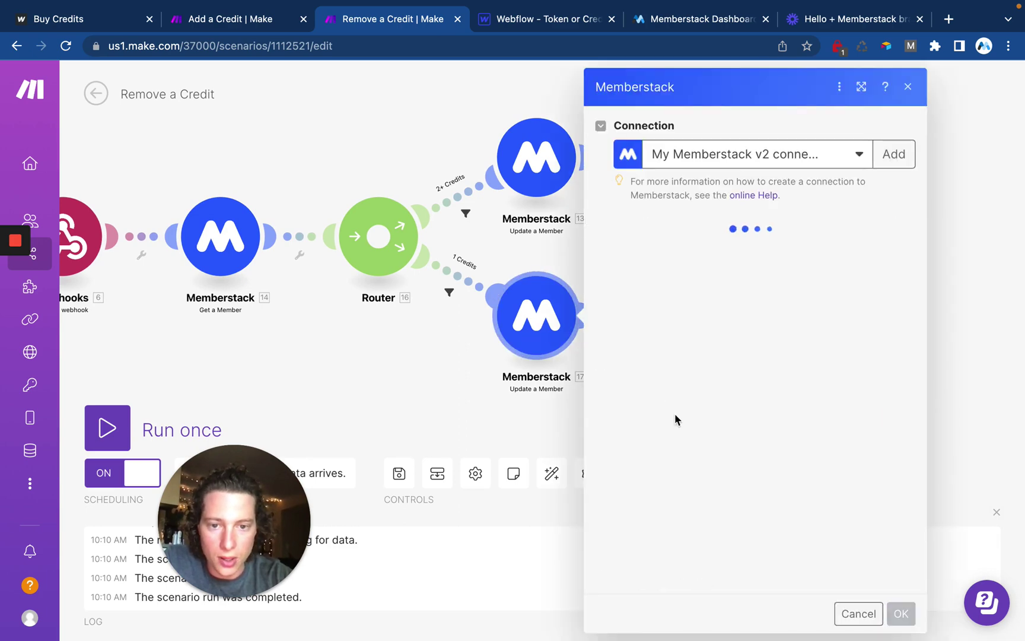
scroll(675, 420, down, 2)
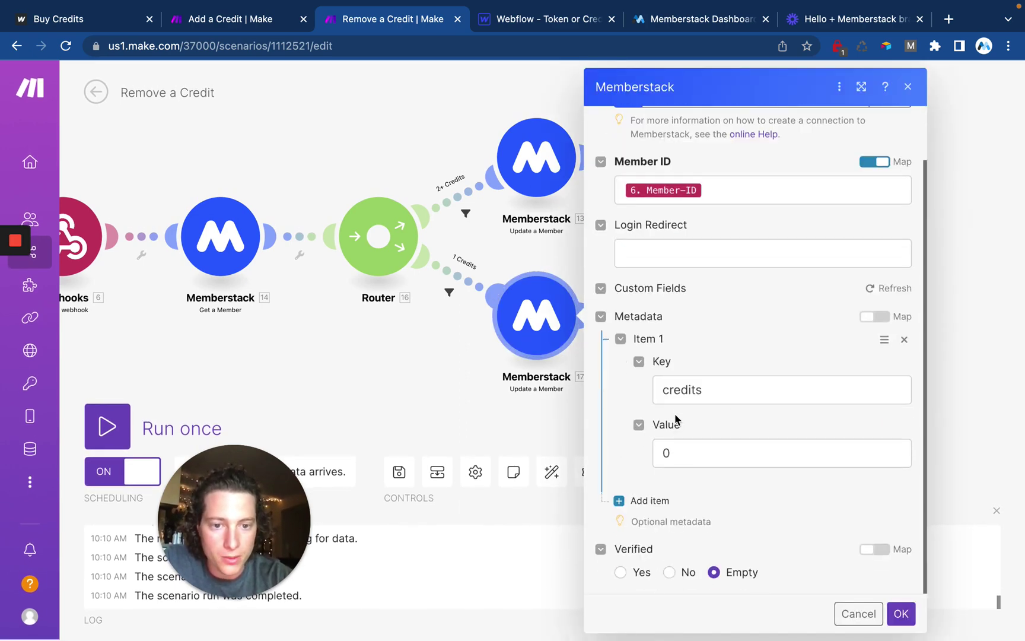
click(485, 424)
click(688, 344)
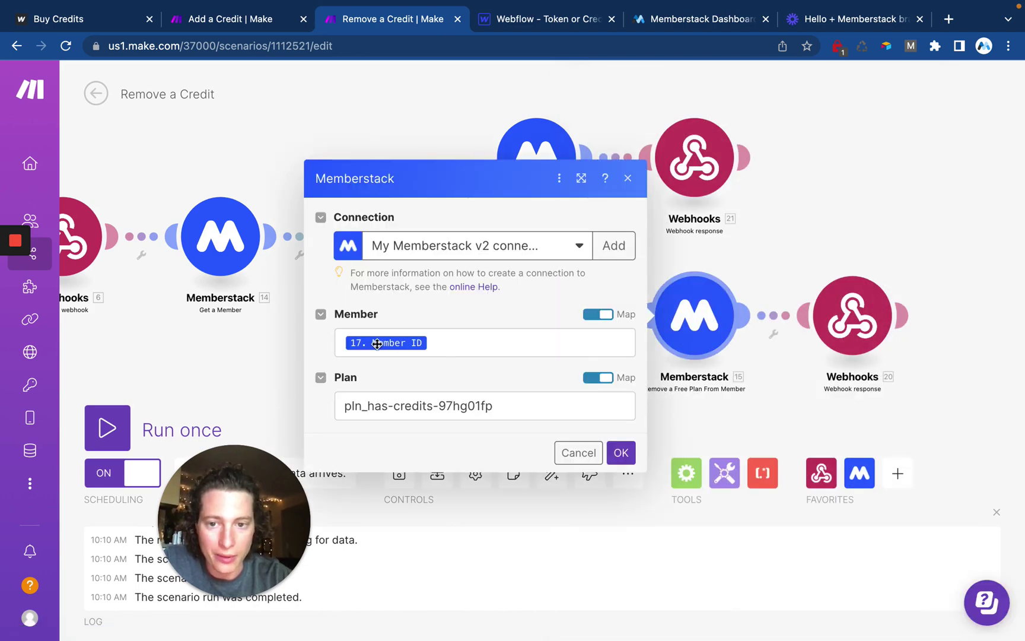
click(498, 415)
click(678, 412)
click(713, 323)
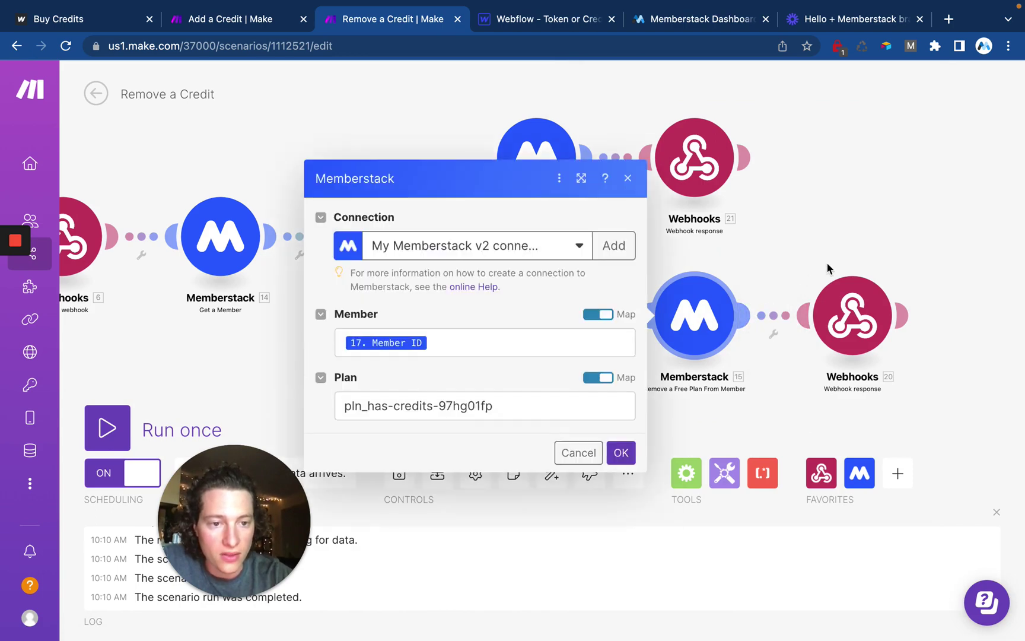
click(854, 339)
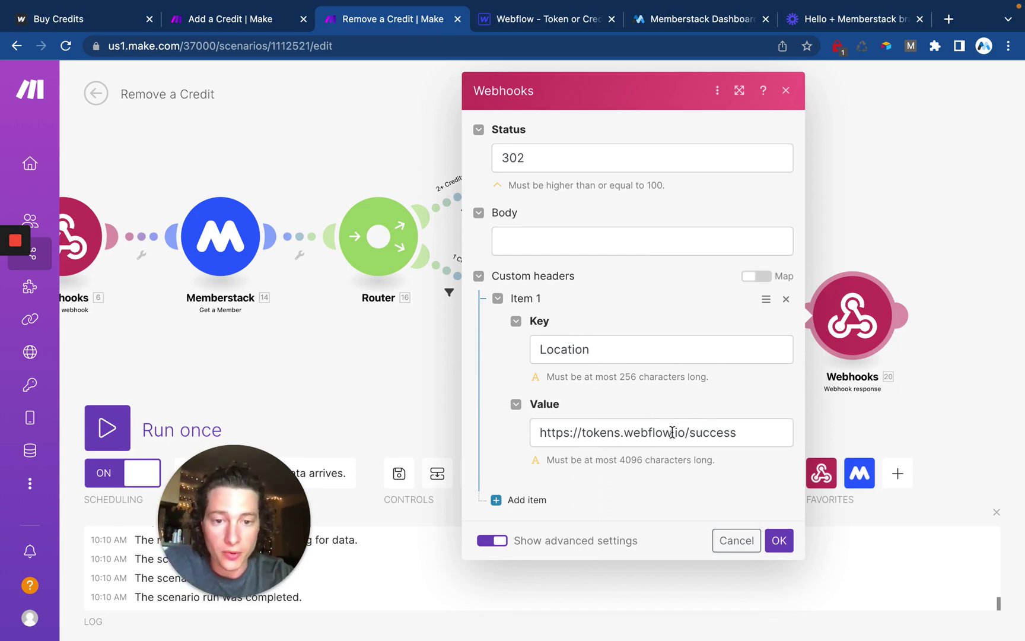
triple_click(715, 435)
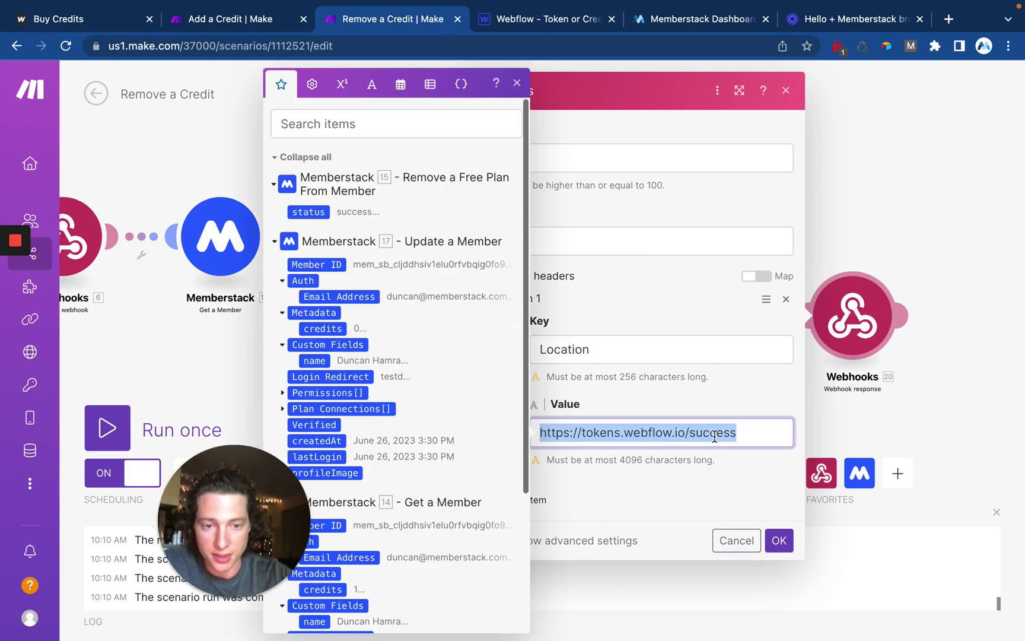
click(730, 403)
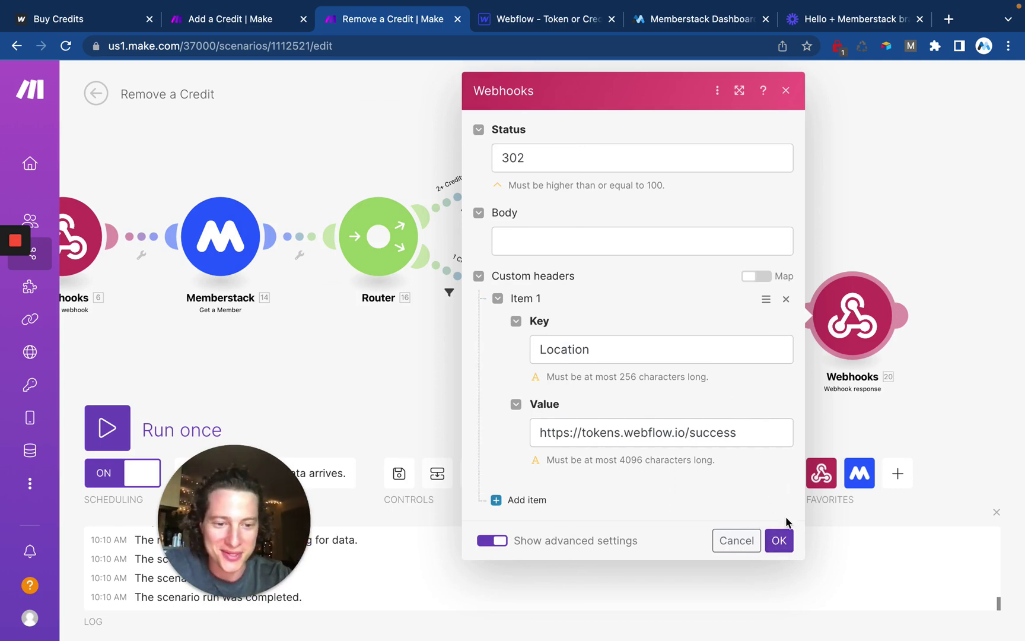
click(779, 540)
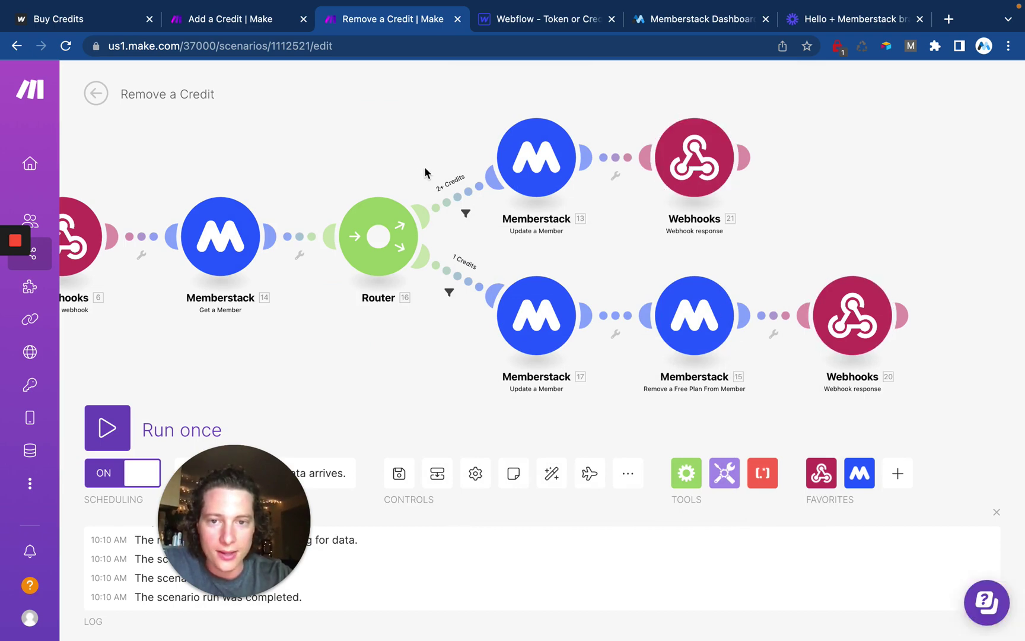
drag(423, 152, 457, 195)
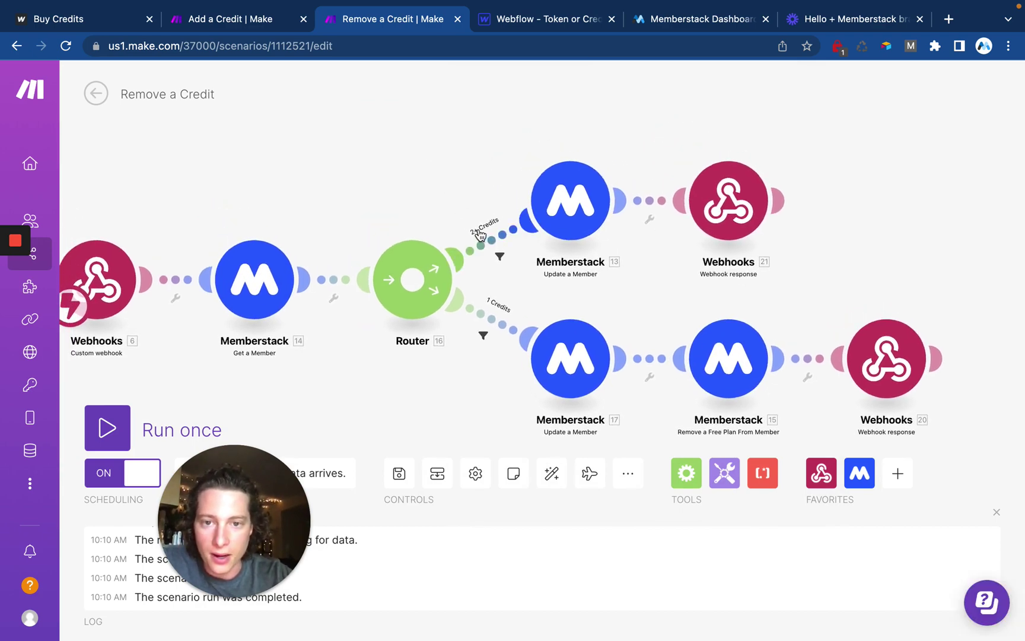
click(567, 209)
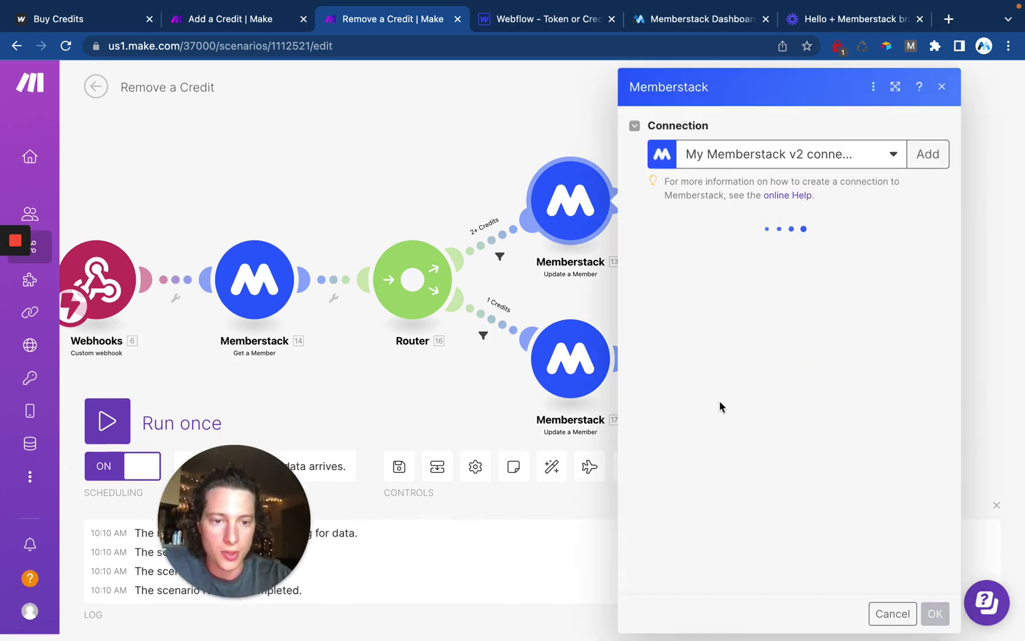
scroll(819, 436, down, 2)
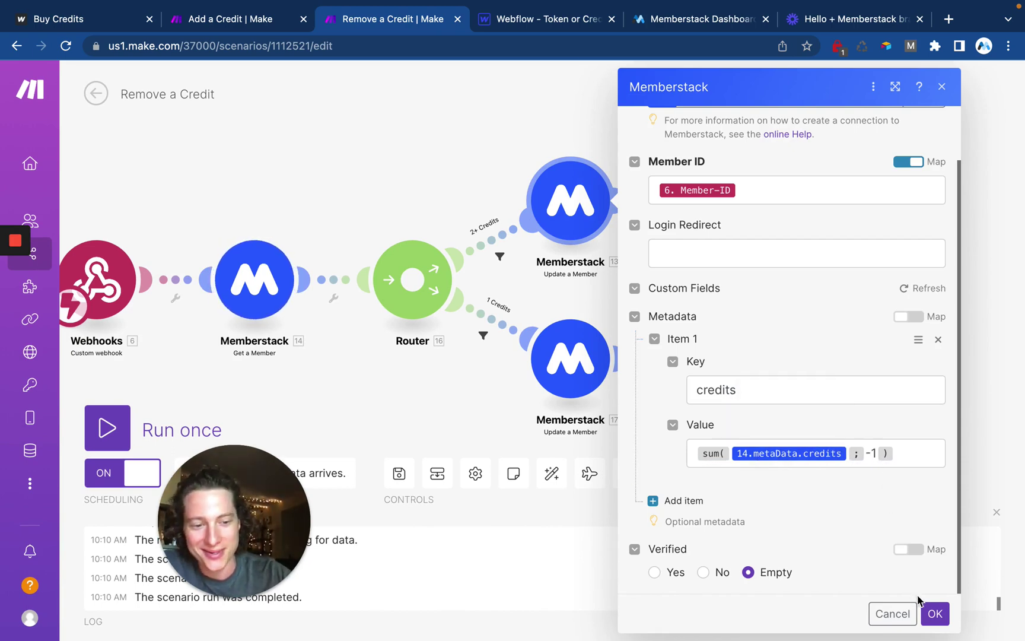
click(930, 612)
click(724, 219)
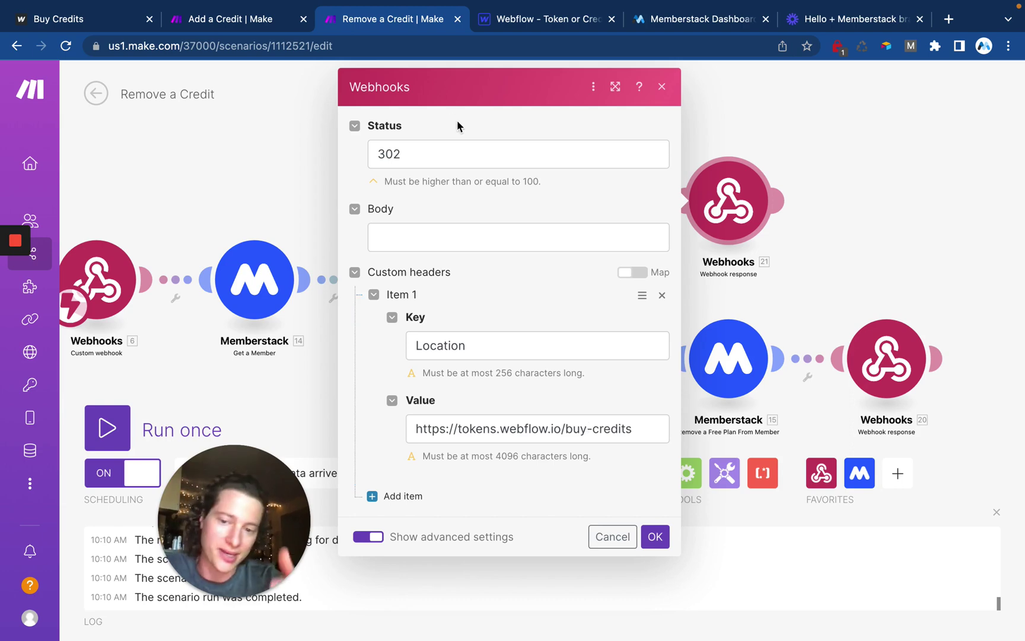
click(656, 537)
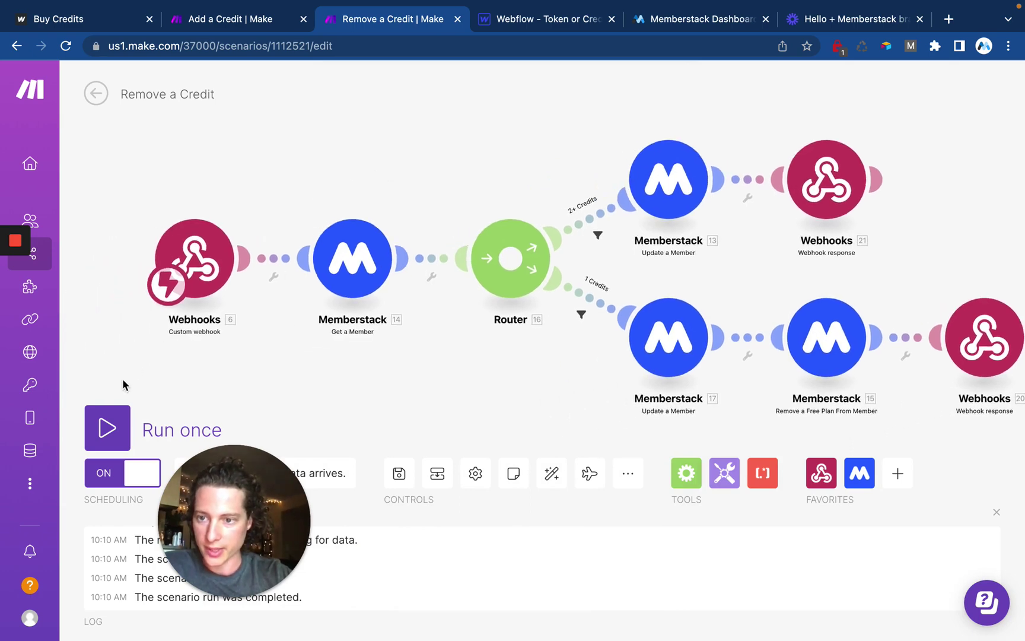
Check the live Buy Credits page, then open the Designer's pages list (Home, Signup, Login, Buy Credits, Success)
key(super+1)
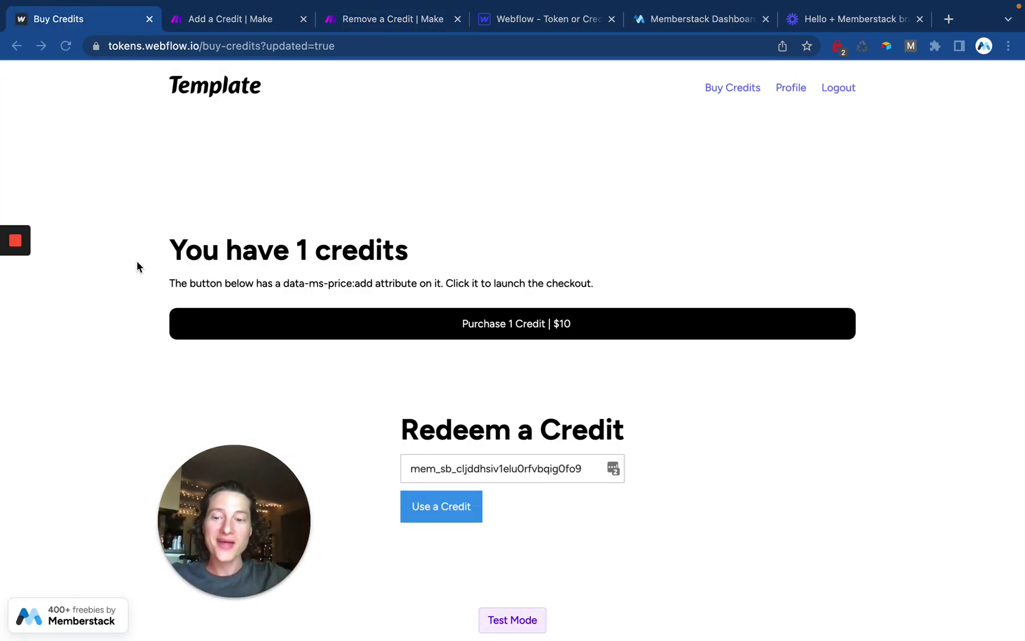
click(557, 19)
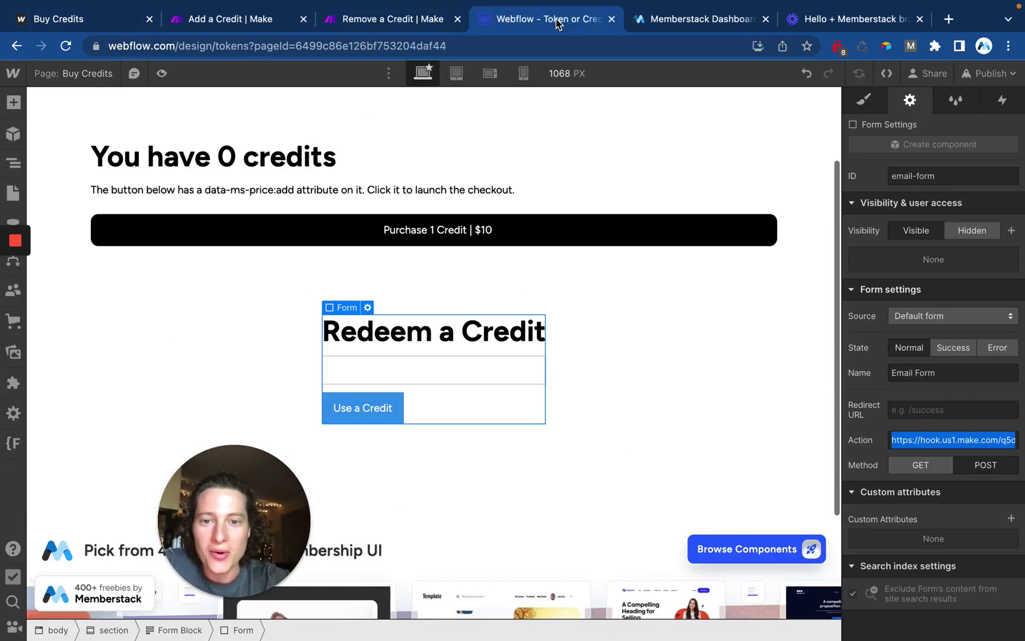
click(217, 257)
key(z)
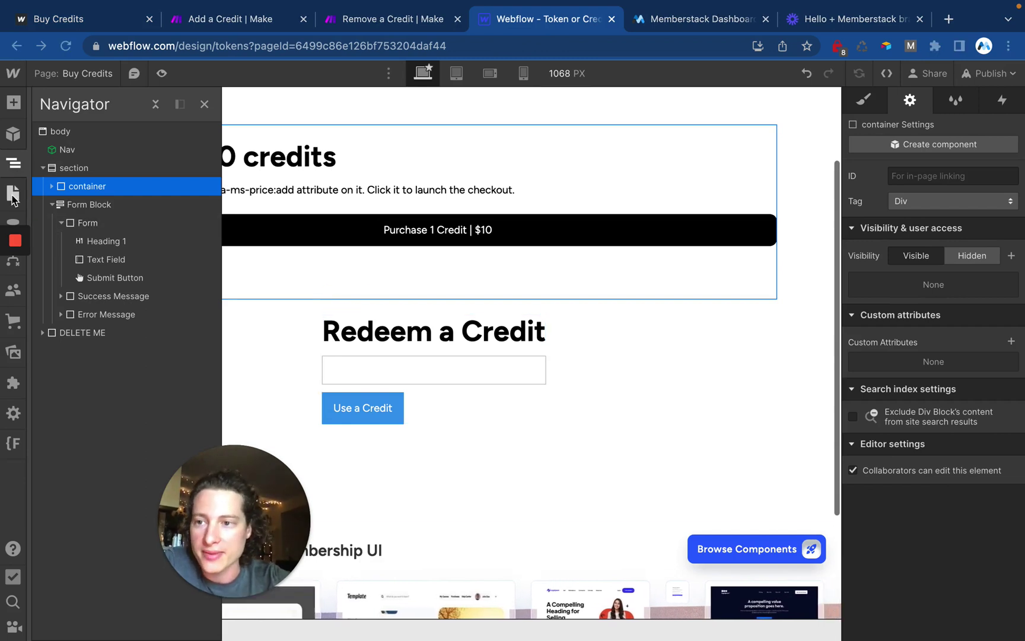
click(13, 193)
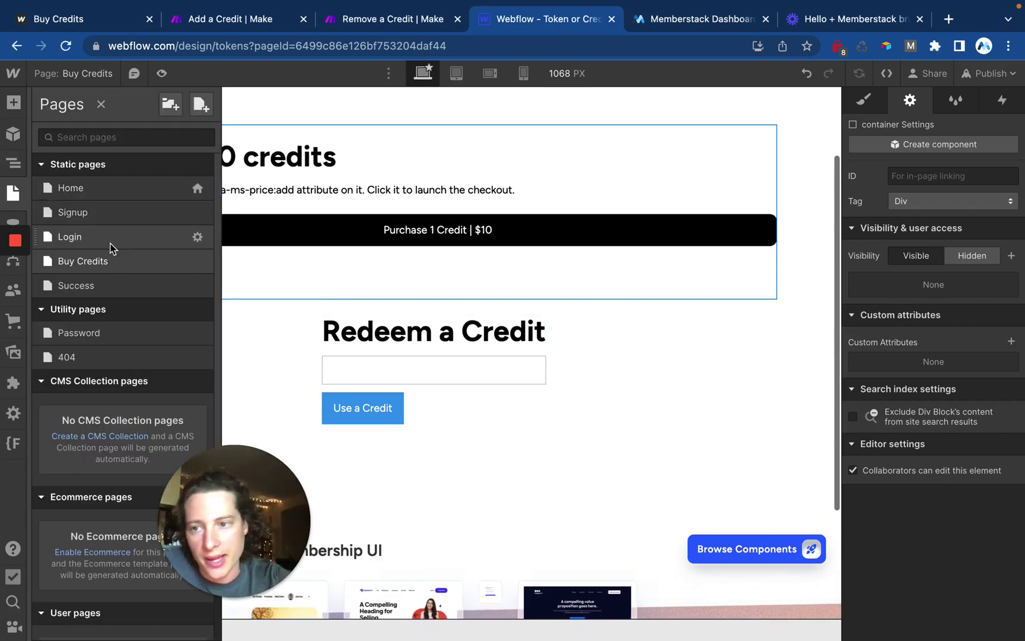
Verify the Success page's Before </body> script redirects to /buy-credits, and save the settings
click(121, 284)
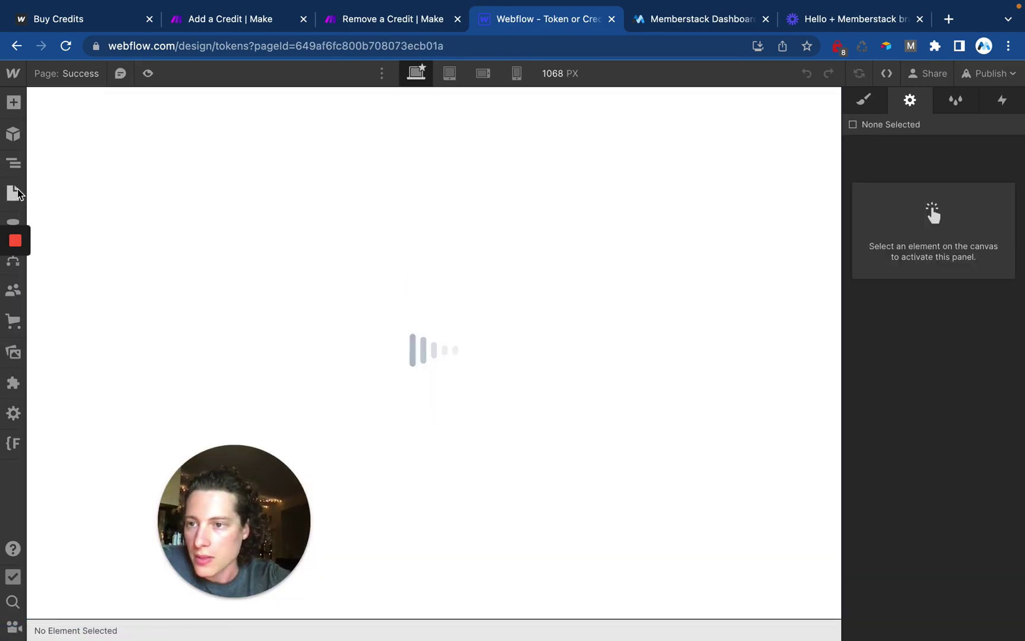
click(18, 191)
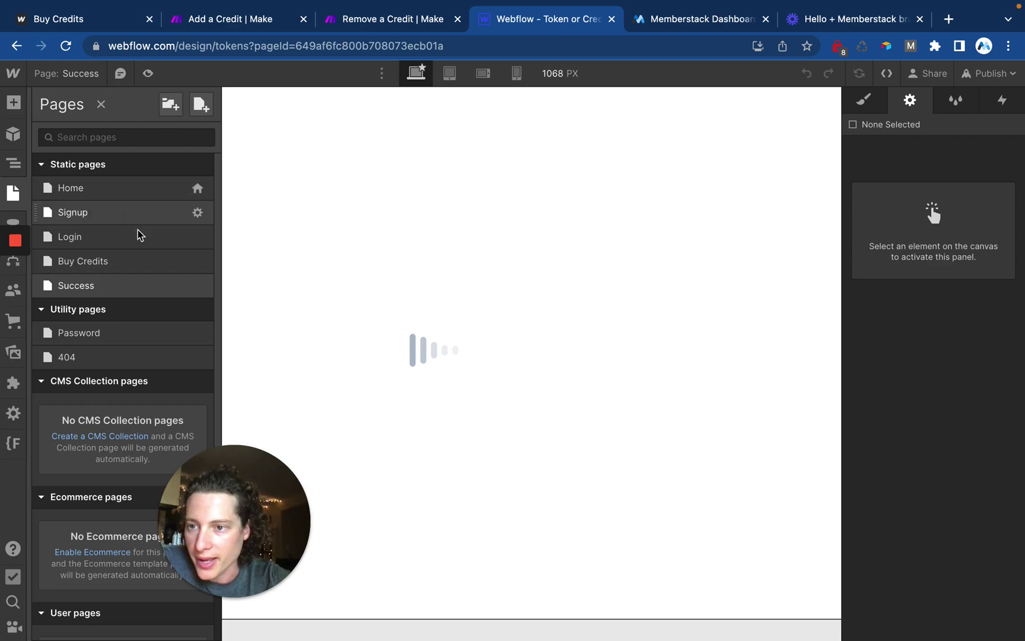
click(198, 287)
scroll(349, 361, down, 15)
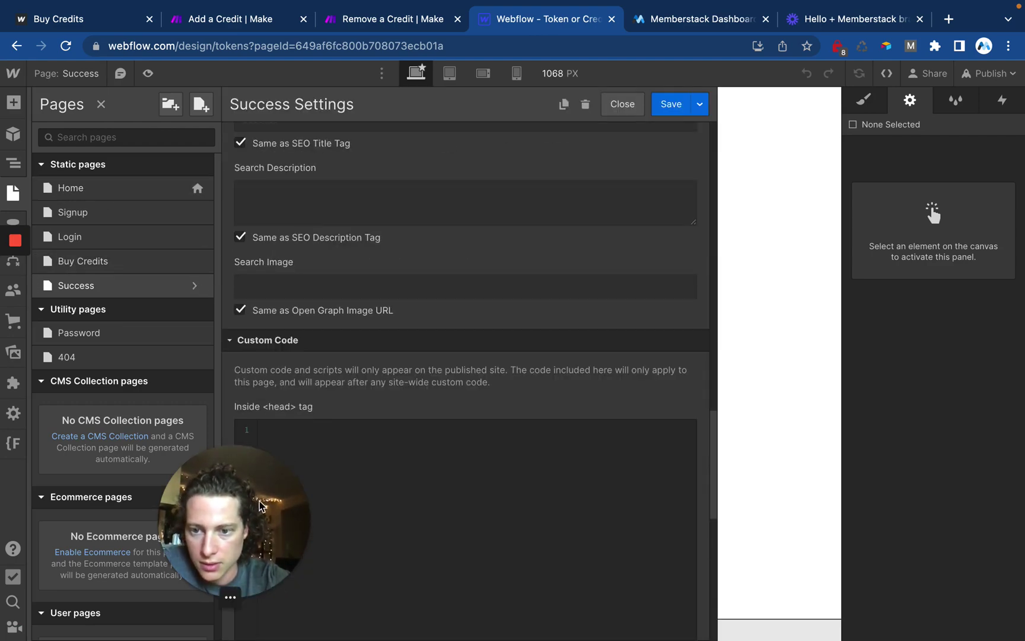
scroll(348, 422, down, 10)
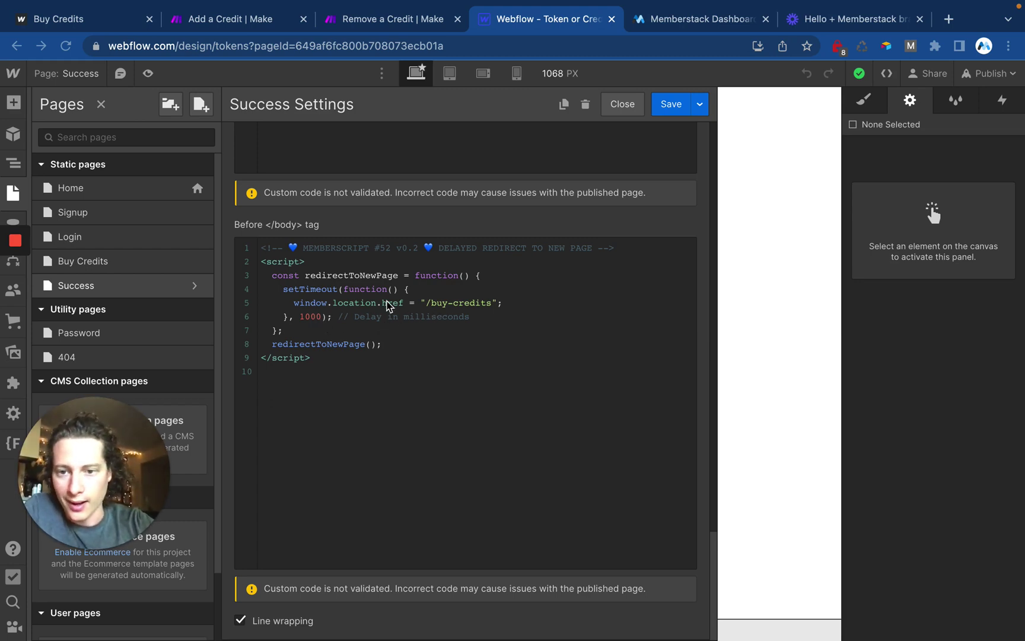
click(469, 303)
drag(492, 303, 426, 303)
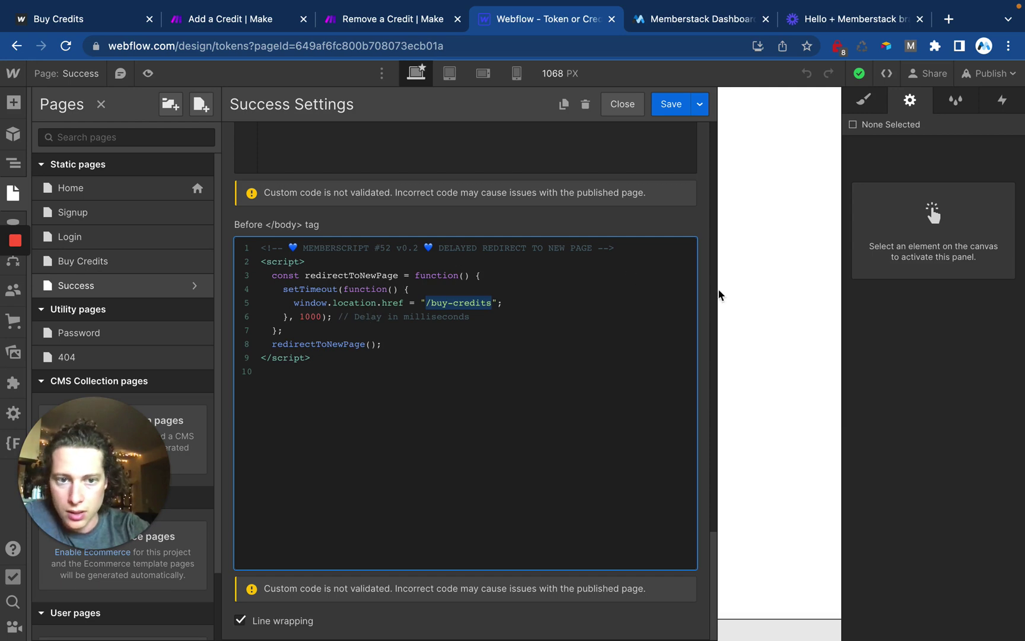
click(677, 110)
Preview the Success page's loading animation, then exit preview
click(449, 343)
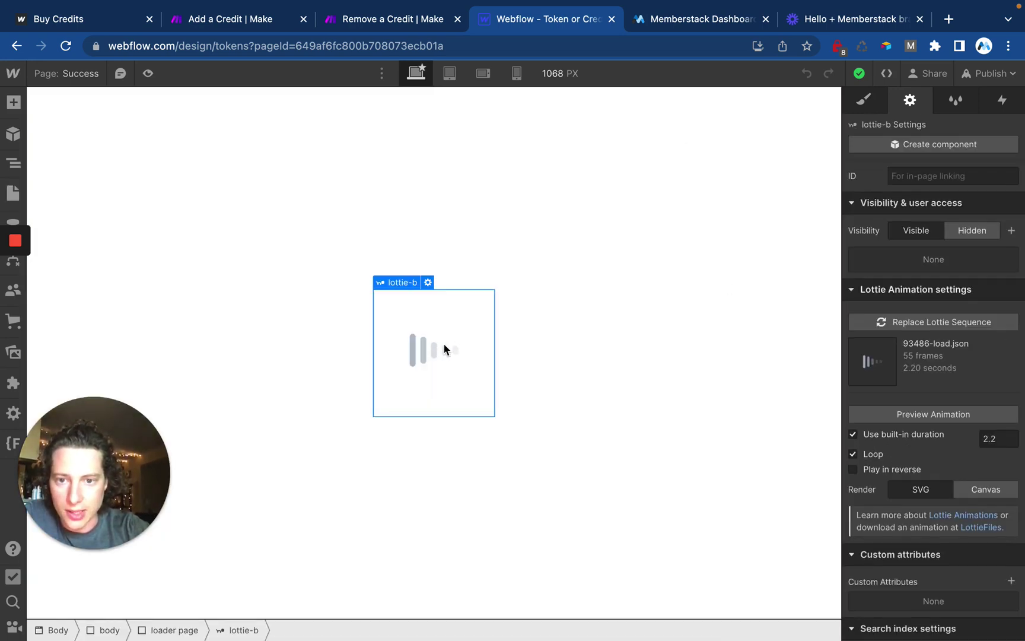
click(148, 73)
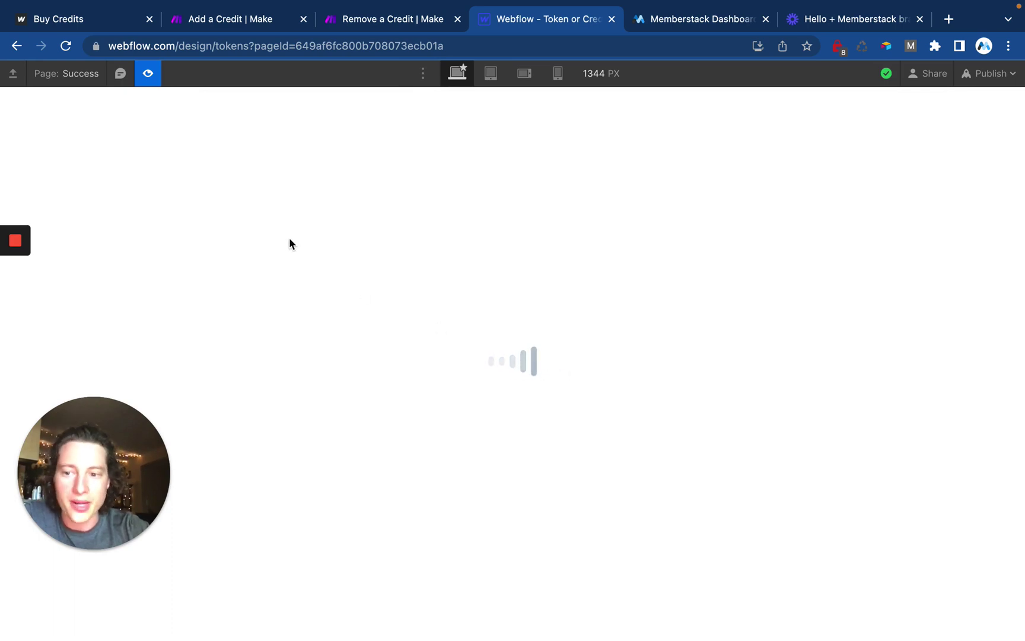
click(148, 73)
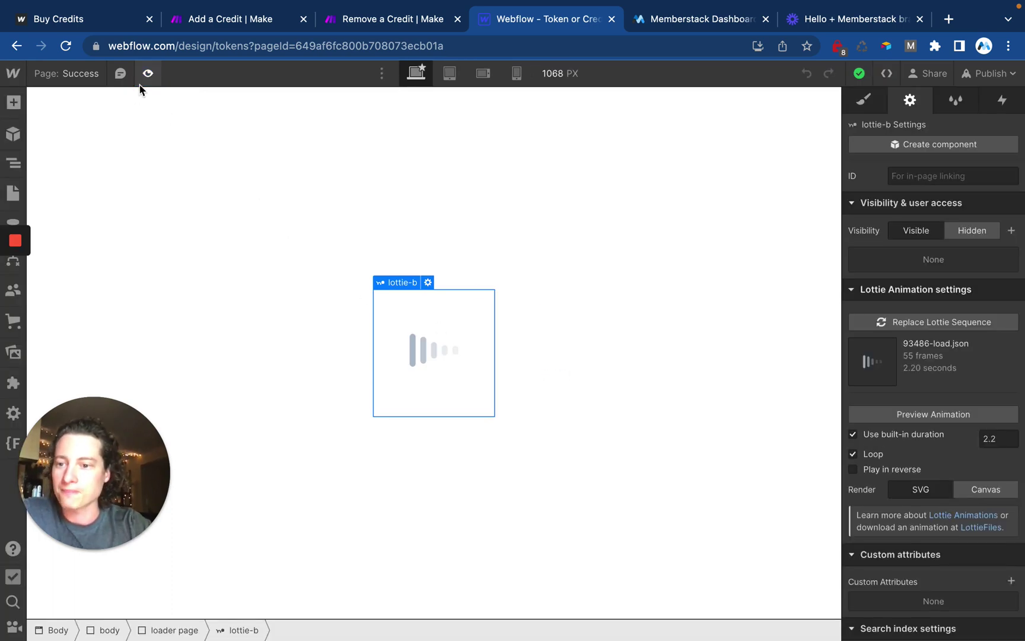
click(39, 78)
Set the Buy Credits page's Redeem a Credit form block Display to none
click(109, 261)
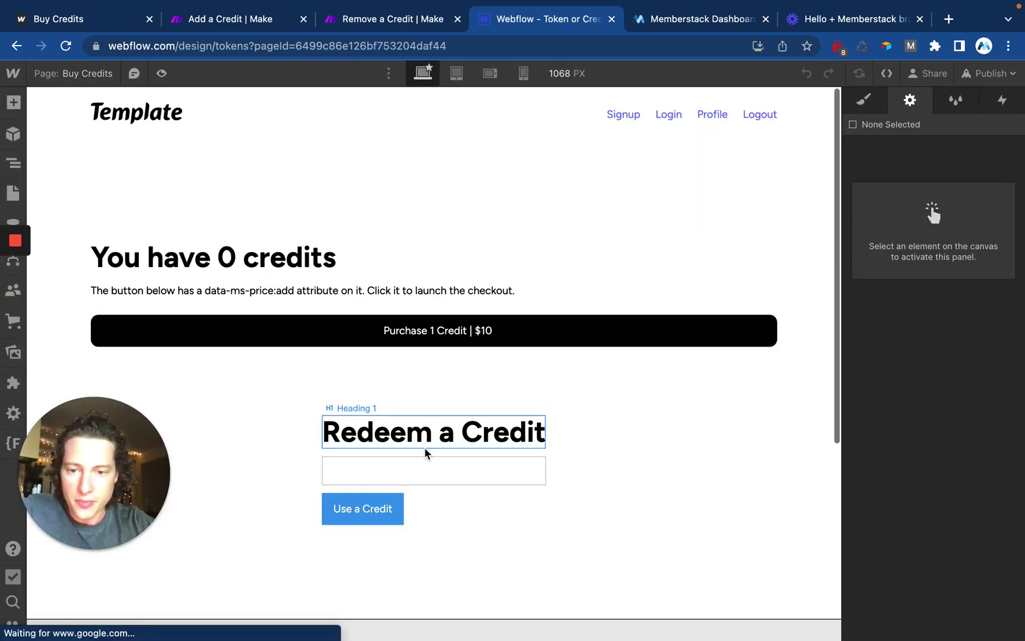
click(422, 499)
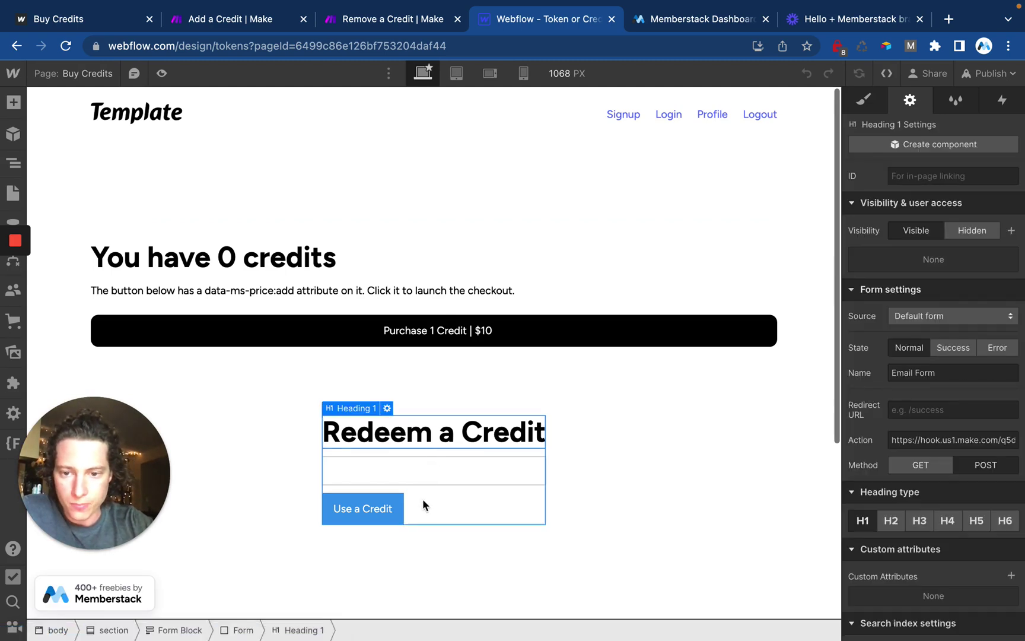
click(565, 489)
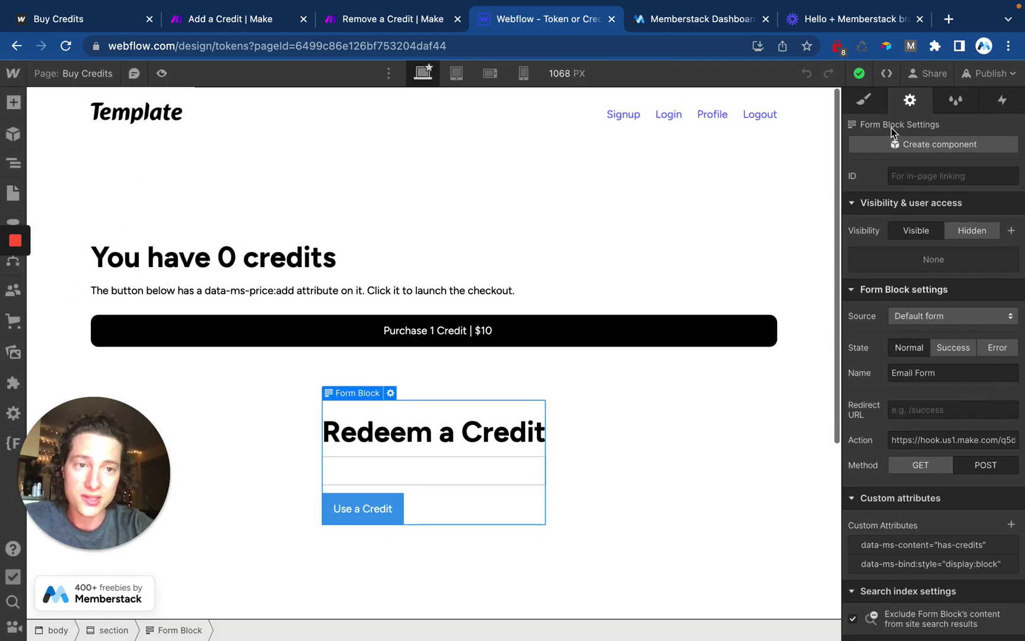
click(875, 105)
click(1009, 338)
Publish the site to the tokens.webflow.io staging domain
click(987, 73)
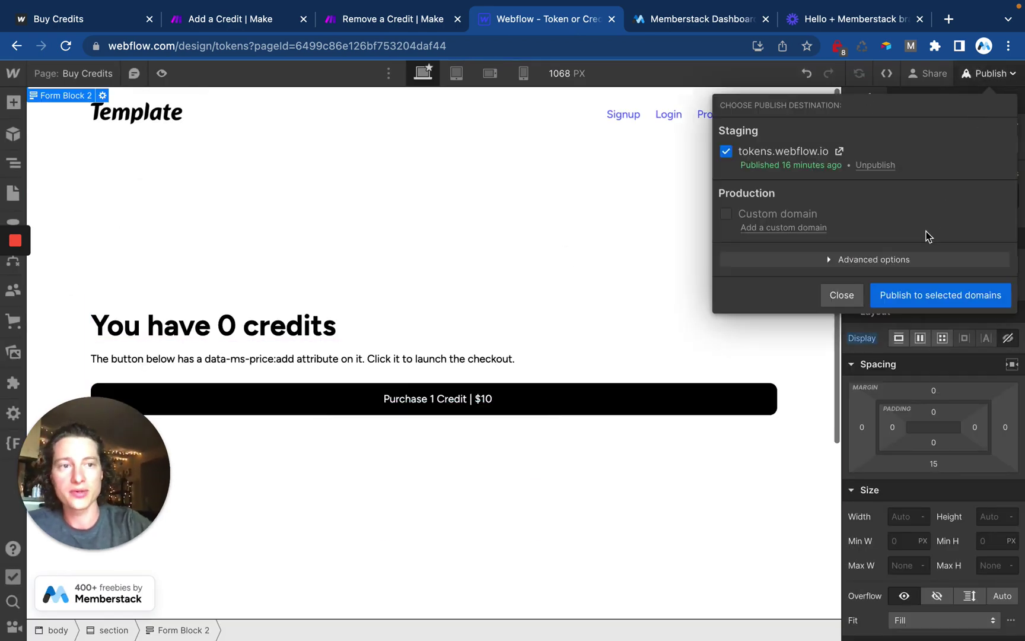
click(930, 305)
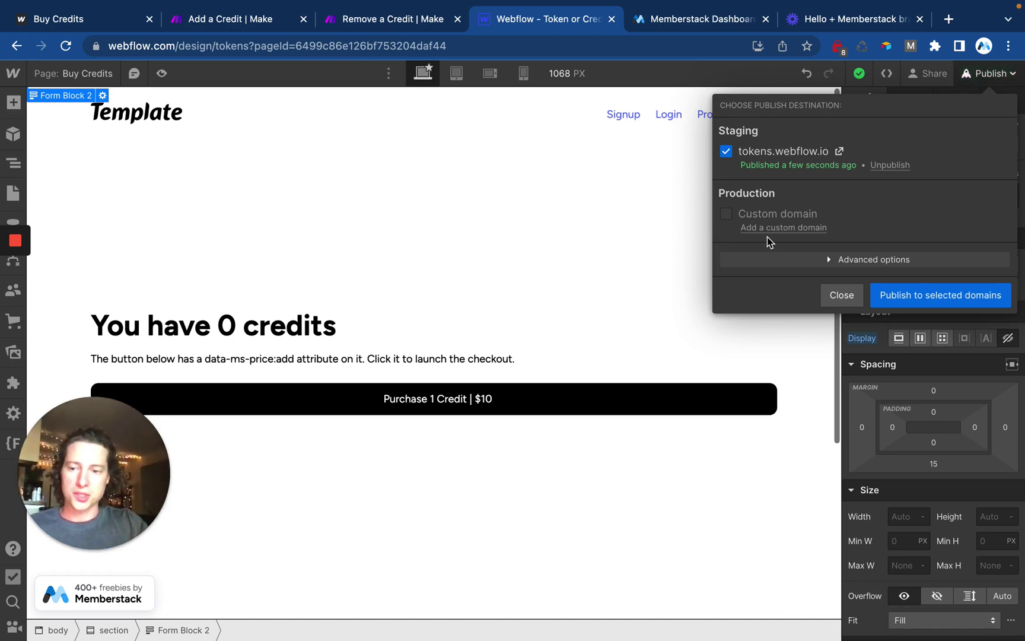
click(689, 26)
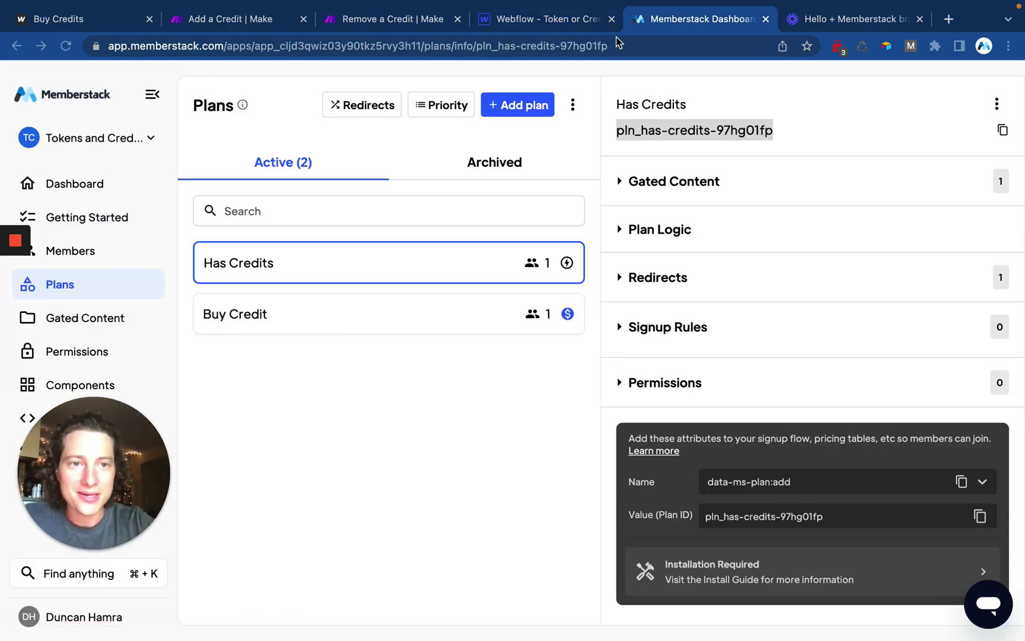
click(539, 21)
click(245, 276)
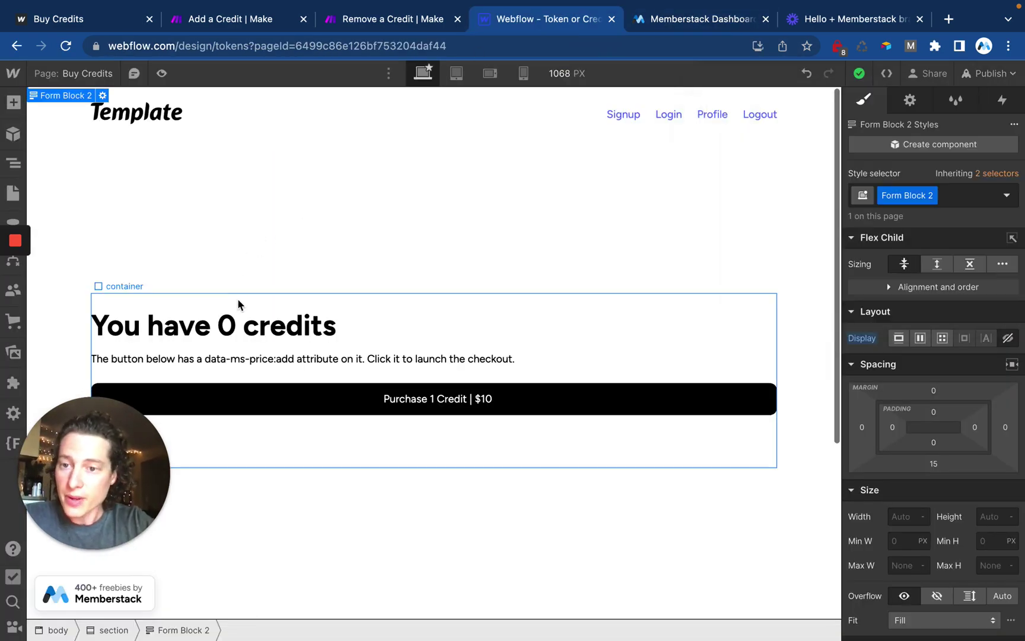
click(227, 326)
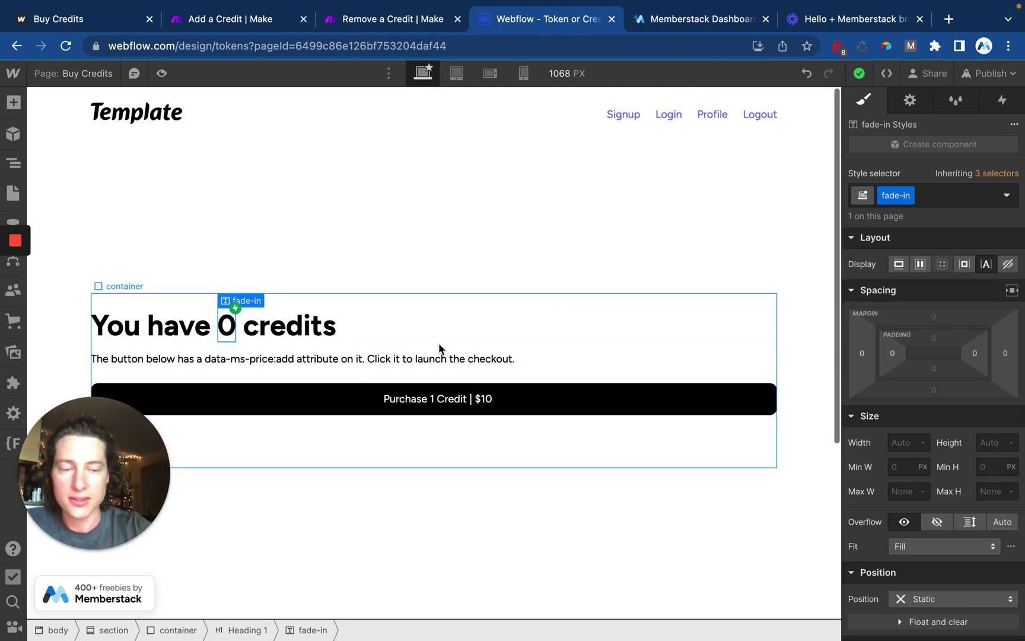
click(911, 100)
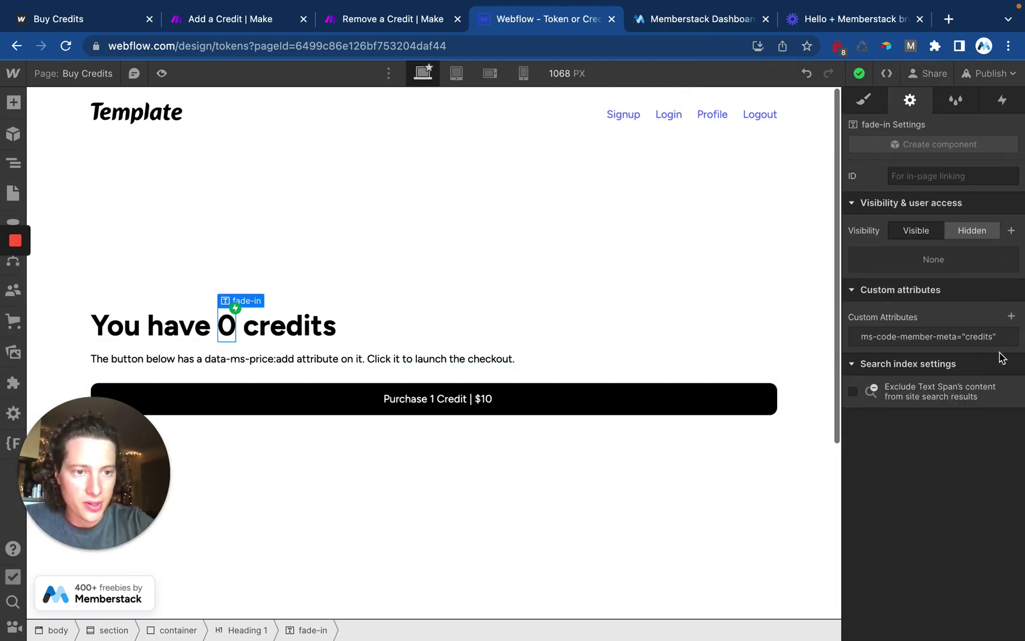
scroll(998, 355, up, 5)
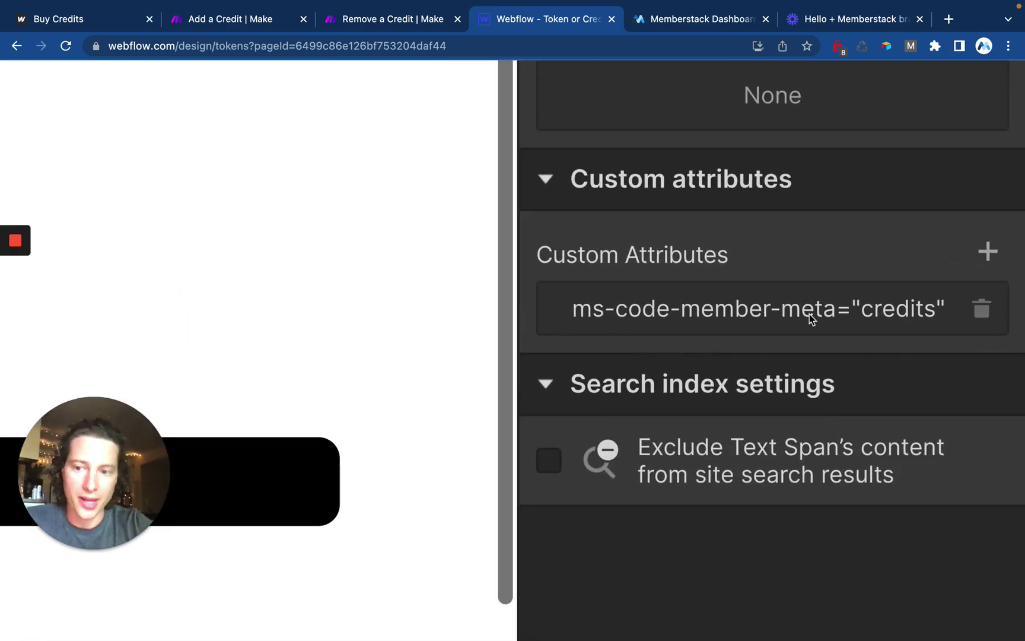
scroll(854, 324, down, 5)
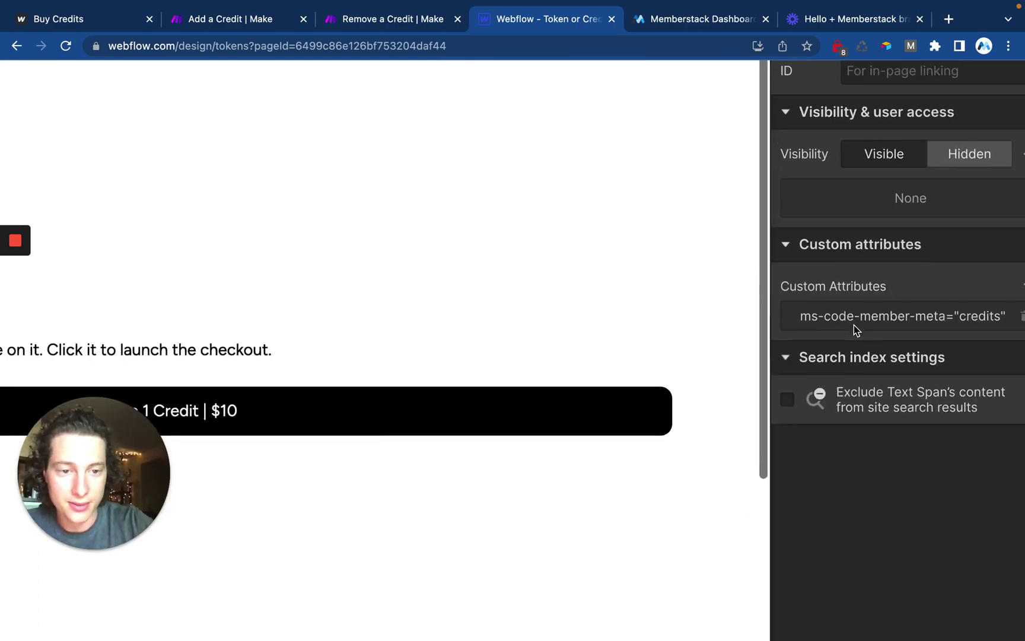
click(14, 193)
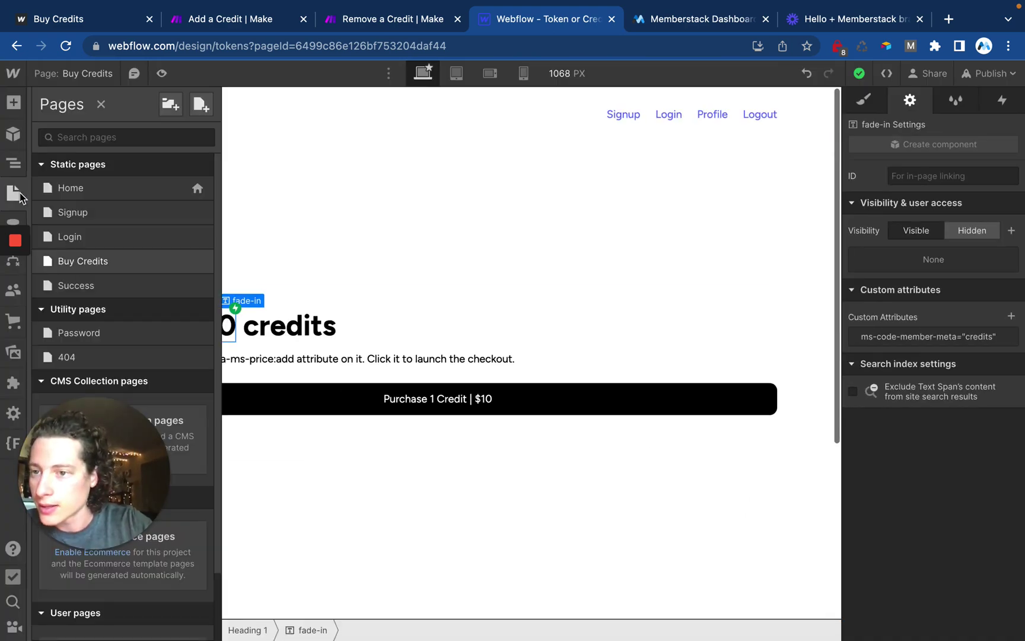
click(198, 261)
scroll(337, 345, down, 10)
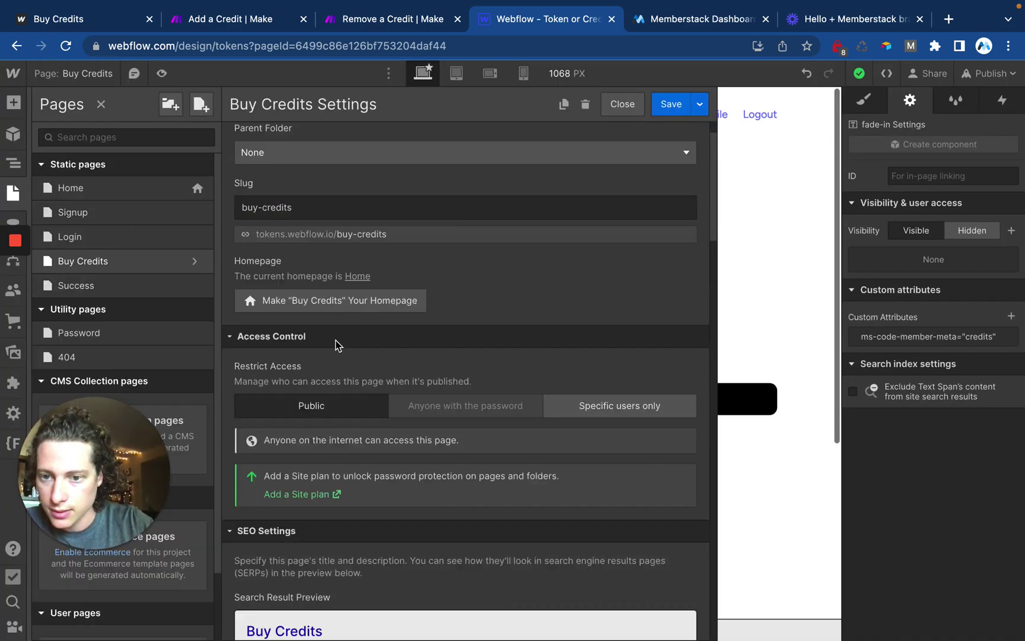
scroll(336, 344, down, 15)
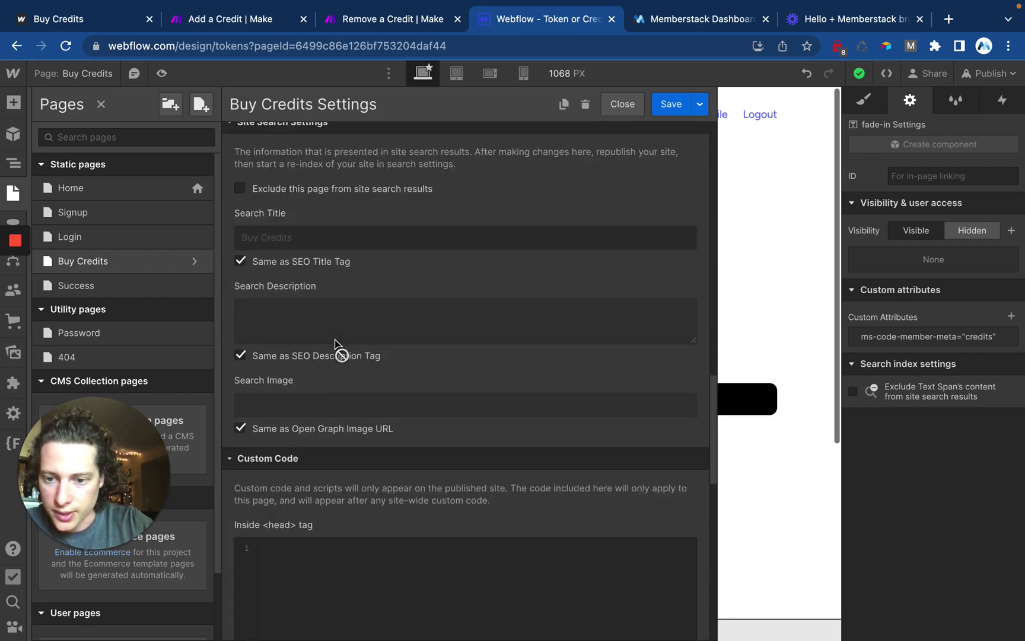
scroll(335, 343, up, 1)
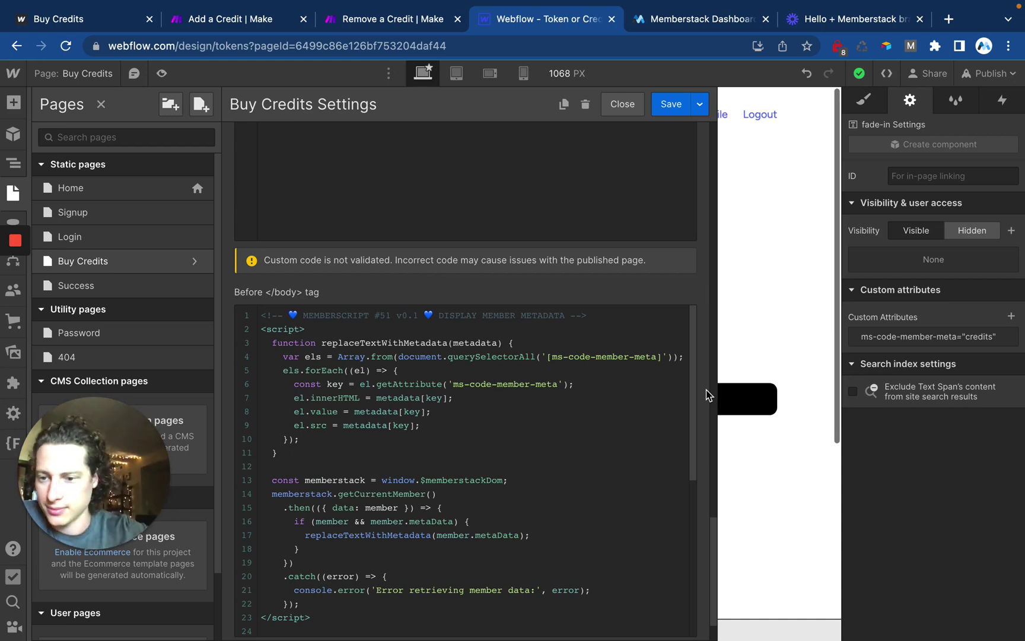
click(790, 305)
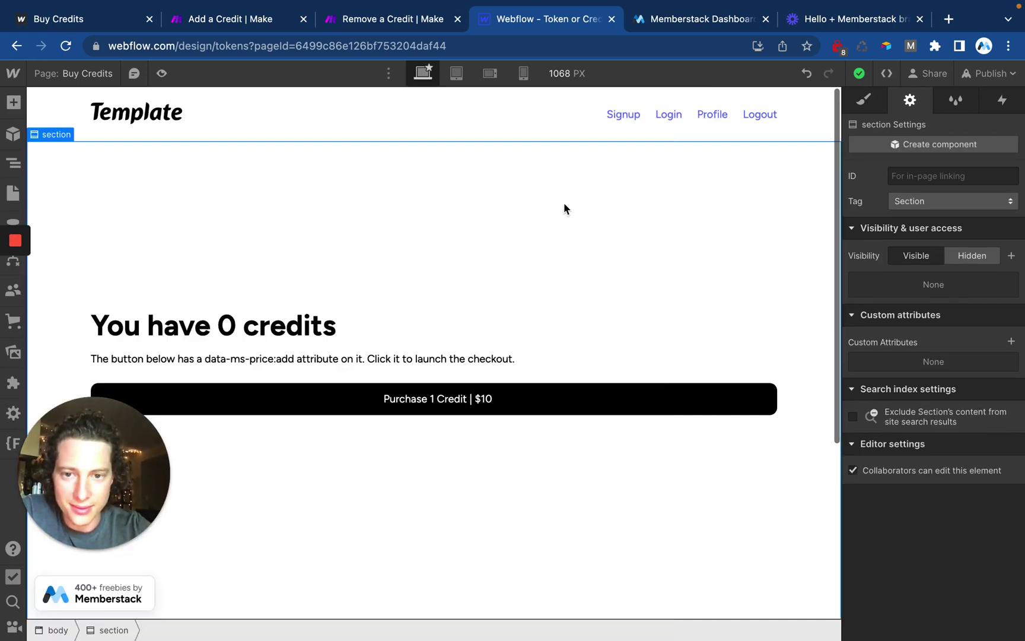
click(235, 330)
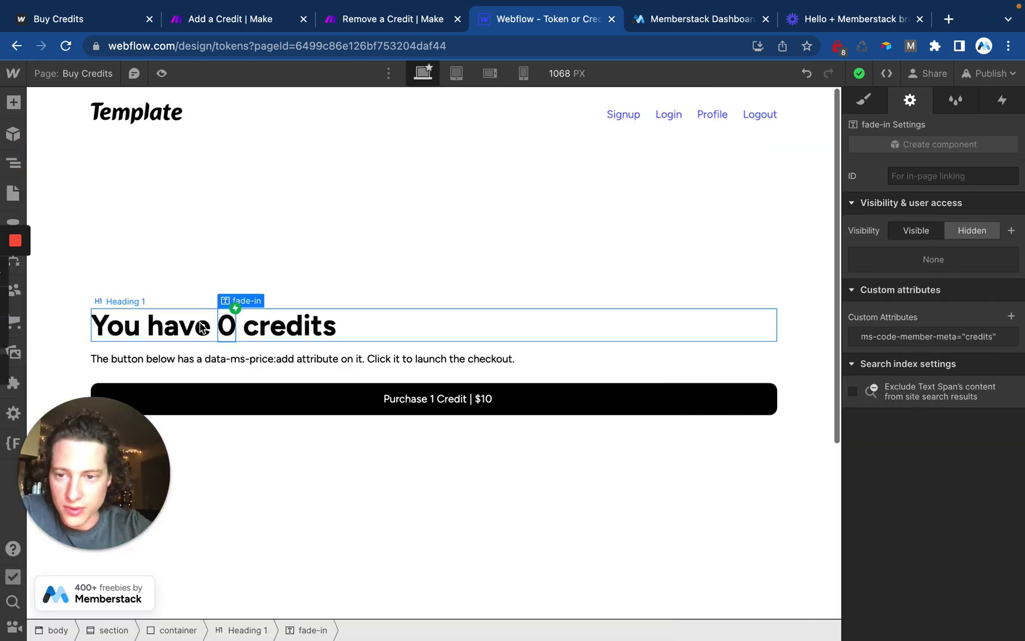